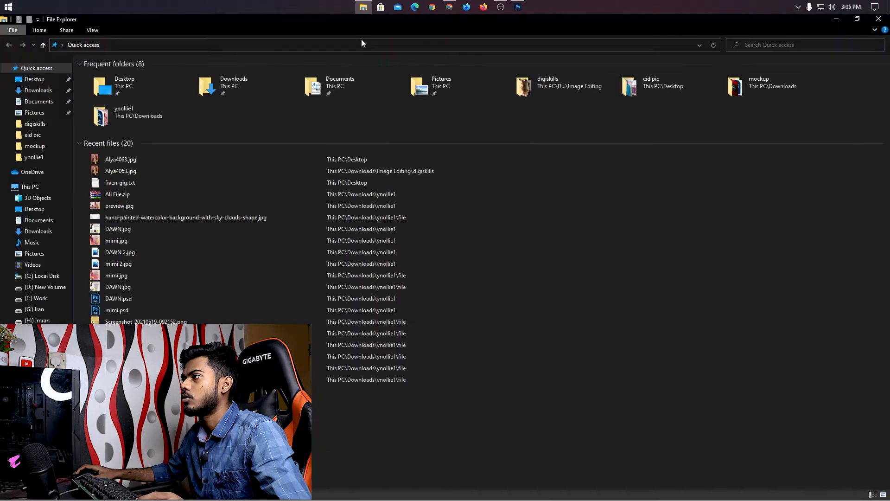
Switch to Photoshop and open the desktop image Alya4063.jpg as a document.
left_click(877, 18)
left_click(518, 7)
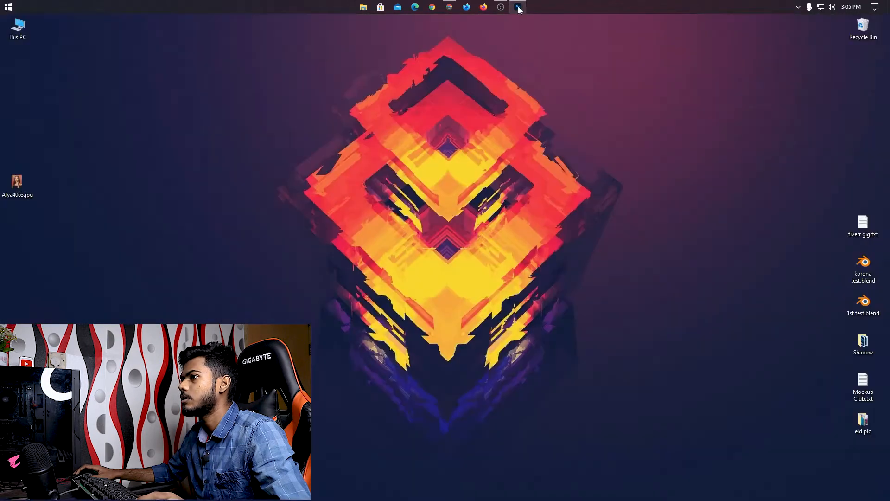
left_click_drag(17, 183, 404, 249)
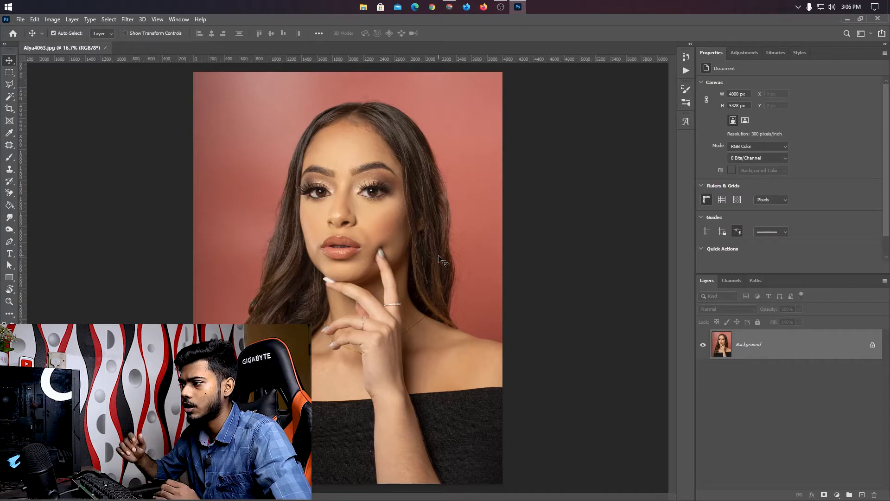
Start a Polygonal Lasso outline at the photo's lower edge and trace up the outer edge of the left hair ends.
left_click(10, 84)
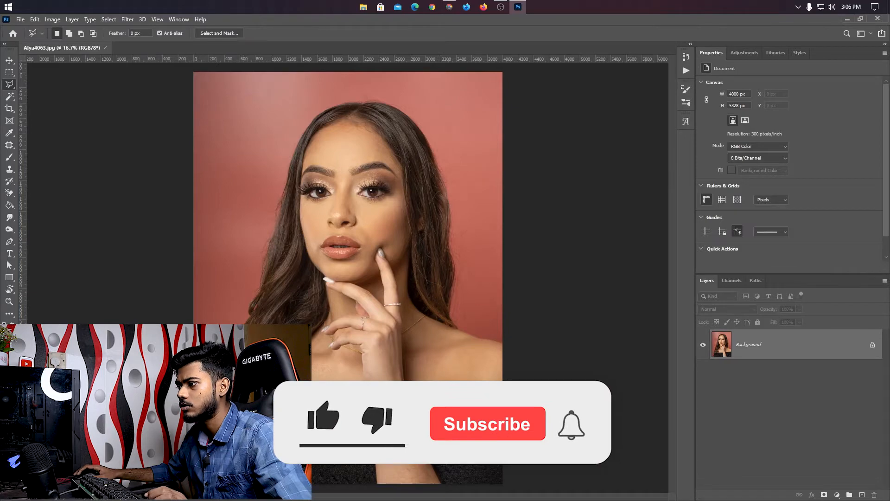
key("ctrl+space")
mouse_move(209, 435)
left_mouse_down()
mouse_move(352, 435)
mouse_move(364, 113)
left_mouse_up()
left_click_drag(363, 255, 334, 272)
mouse_move(393, 294)
left_mouse_down()
mouse_move(383, 349)
mouse_move(383, 306)
left_mouse_up()
key("ctrl+space")
left_click_drag(386, 353, 374, 353)
key("space")
left_click_drag(388, 319, 364, 280)
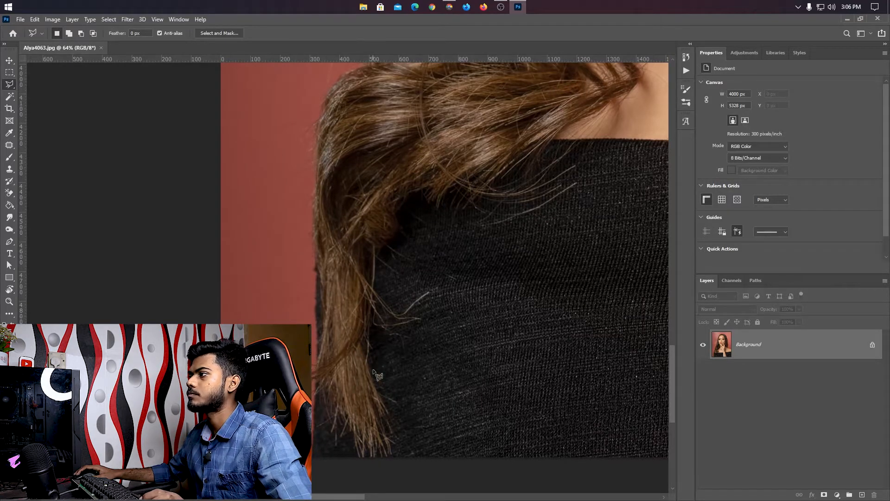
left_click(316, 463)
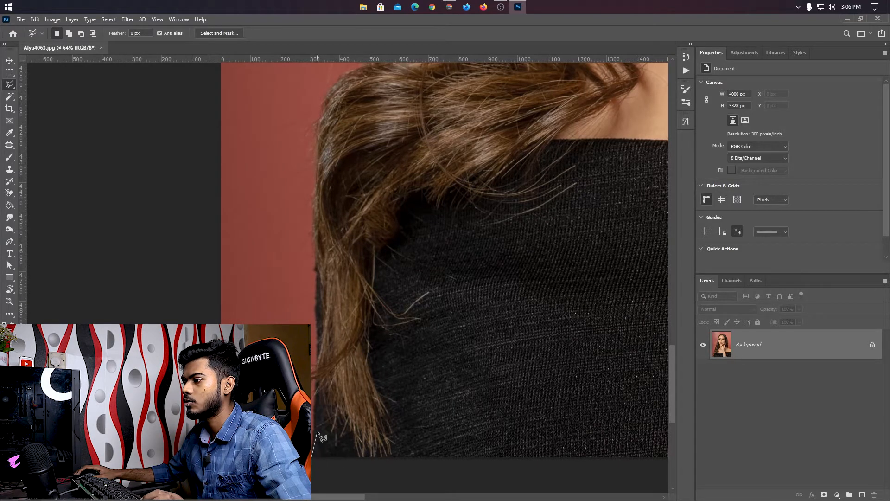
left_click(316, 360)
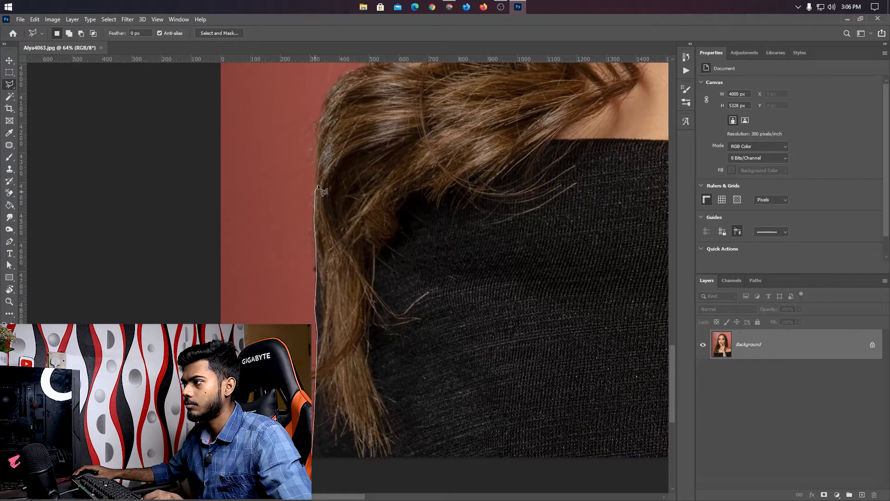
left_click(315, 160)
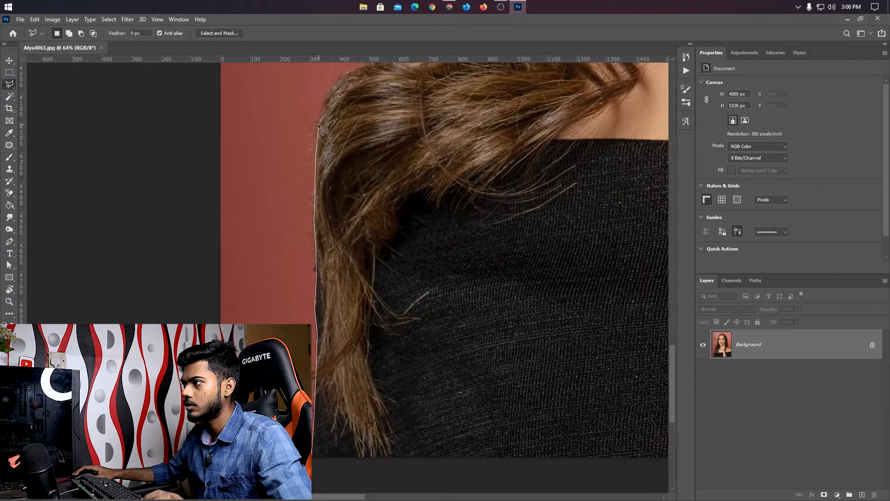
left_click(326, 98)
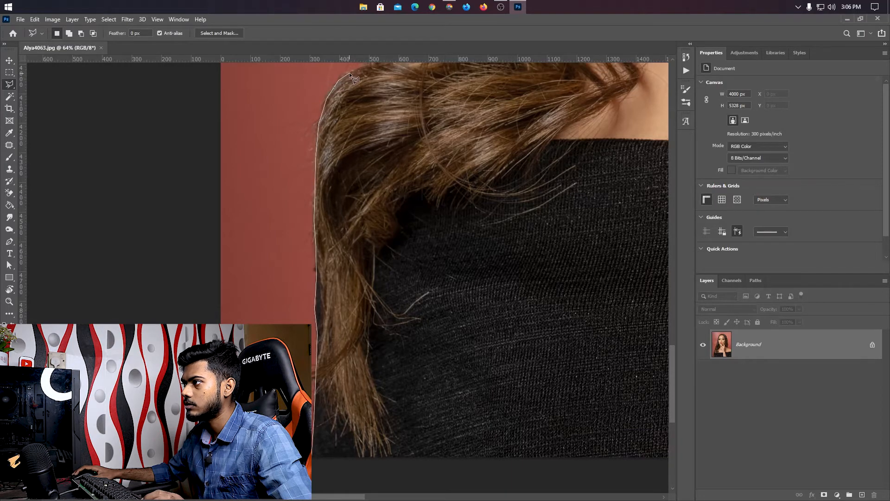
Continue the lasso outline up the outer edge of the wavy hair above the left shoulder.
left_click_drag(349, 72, 272, 369)
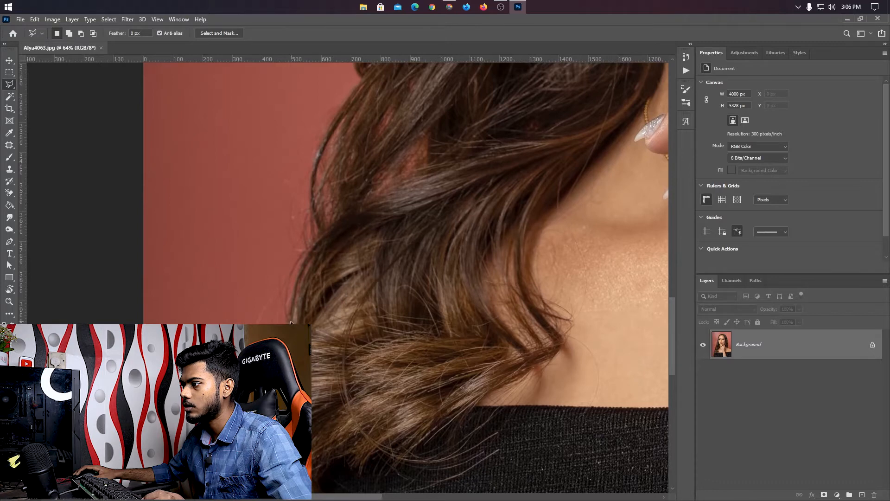
left_click(296, 290)
left_click(307, 257)
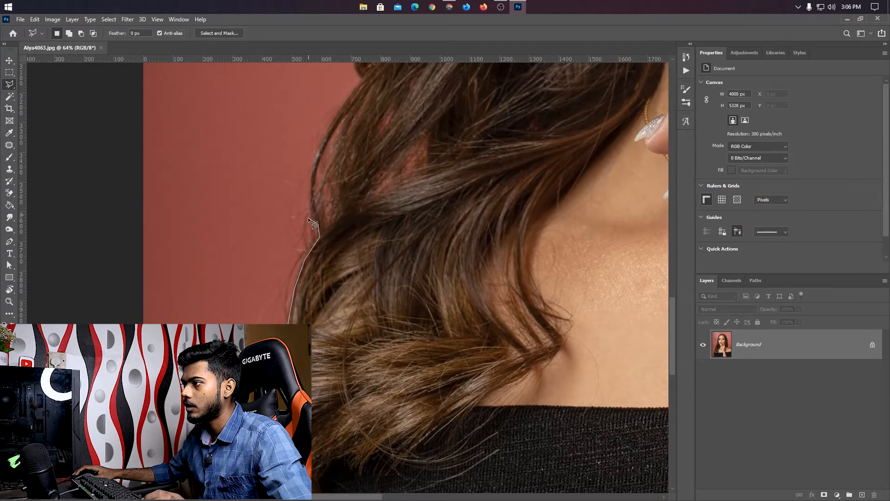
left_click(311, 189)
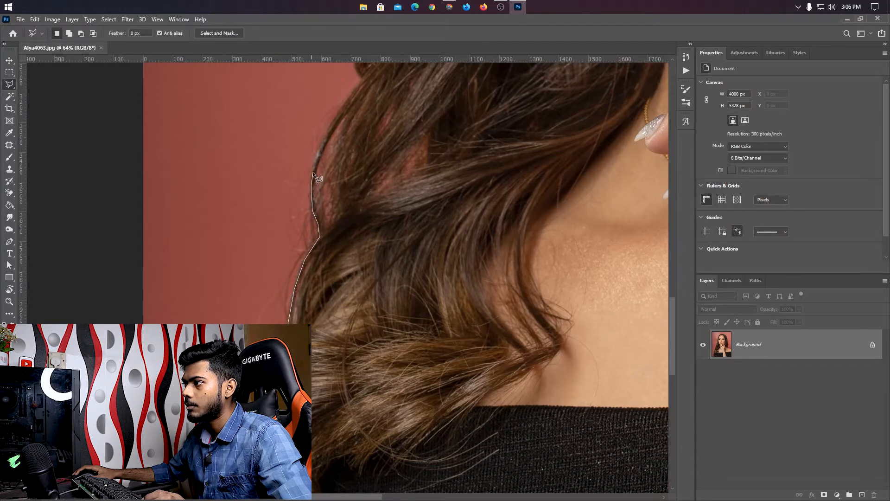
left_click(318, 155)
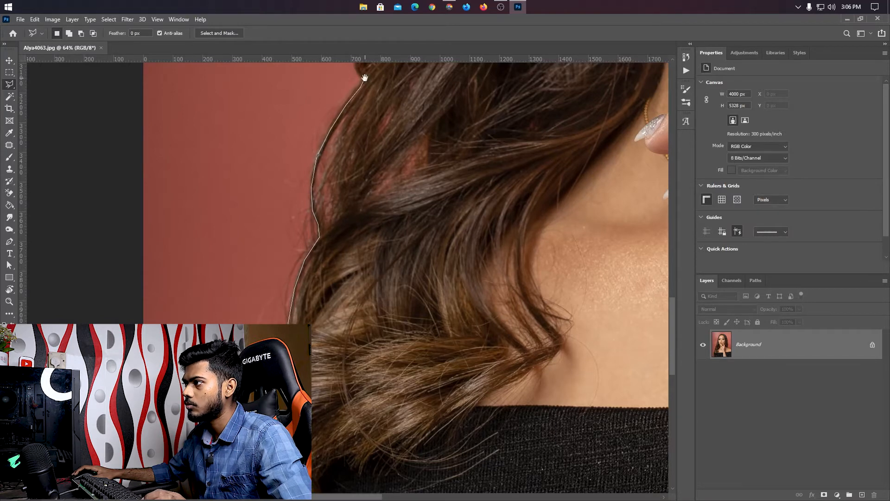
Extend the lasso outline around the protruding curl on the left side of the hair.
left_click_drag(364, 78, 401, 467)
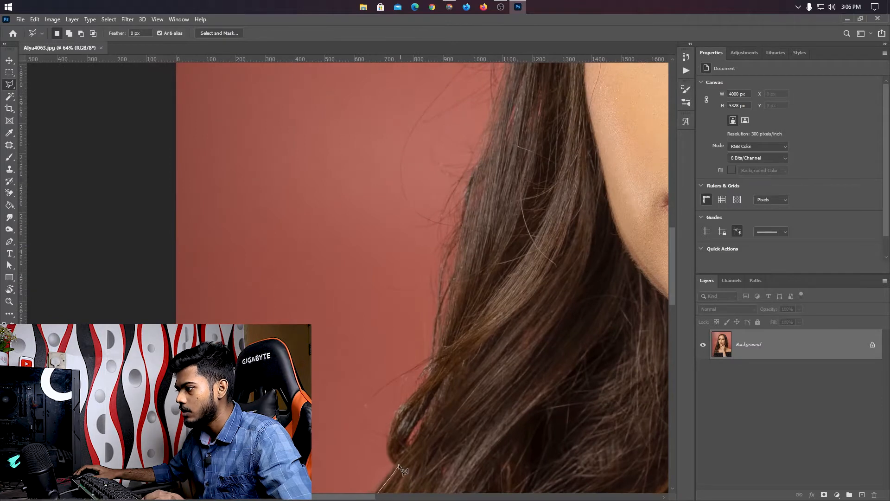
left_click(388, 438)
left_click(397, 419)
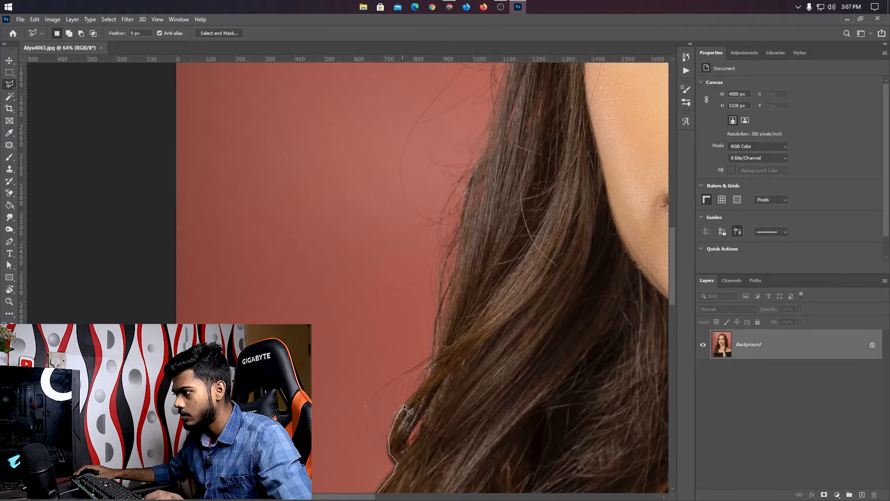
left_click(403, 405)
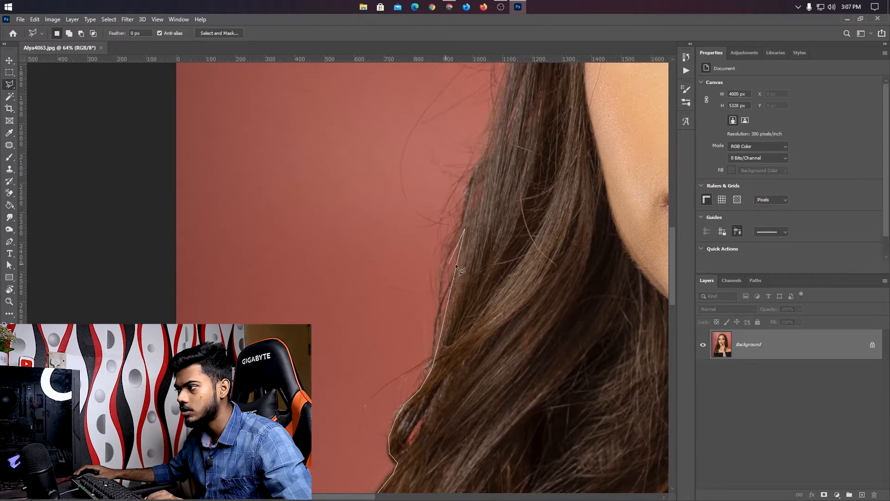
Trace the lasso outline up the left hair edge past the eye and forehead toward the crown.
mouse_move(494, 182)
left_mouse_down()
mouse_move(453, 272)
mouse_move(433, 348)
mouse_move(432, 329)
left_mouse_up()
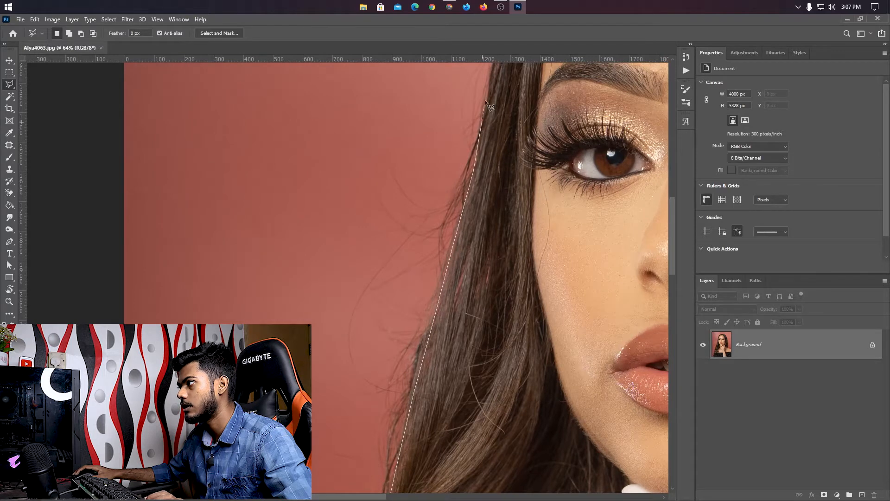
left_click_drag(493, 83, 395, 354)
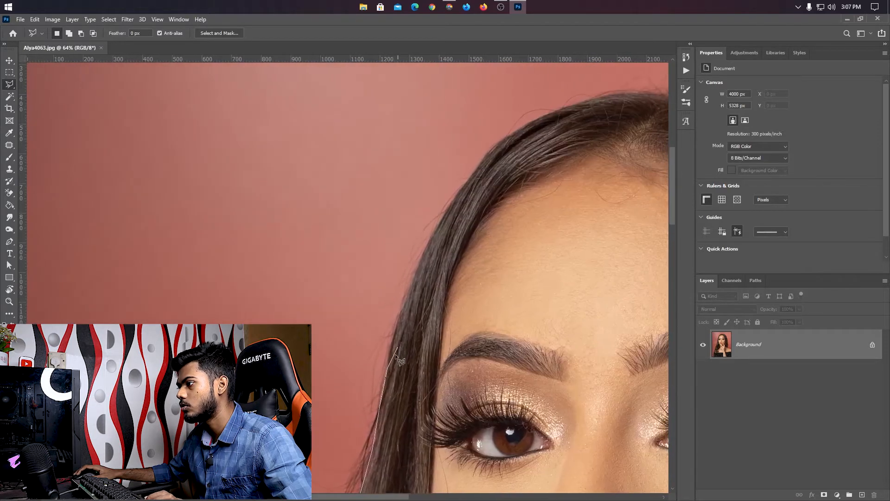
left_click(396, 330)
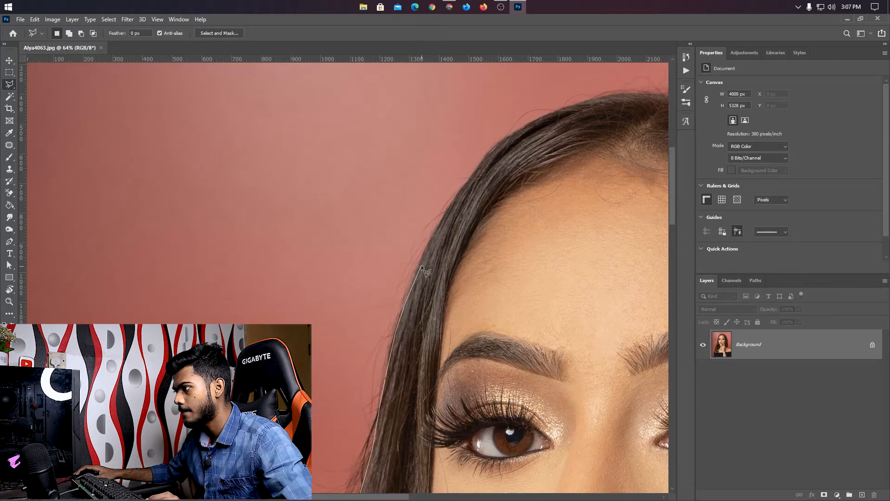
left_click(435, 229)
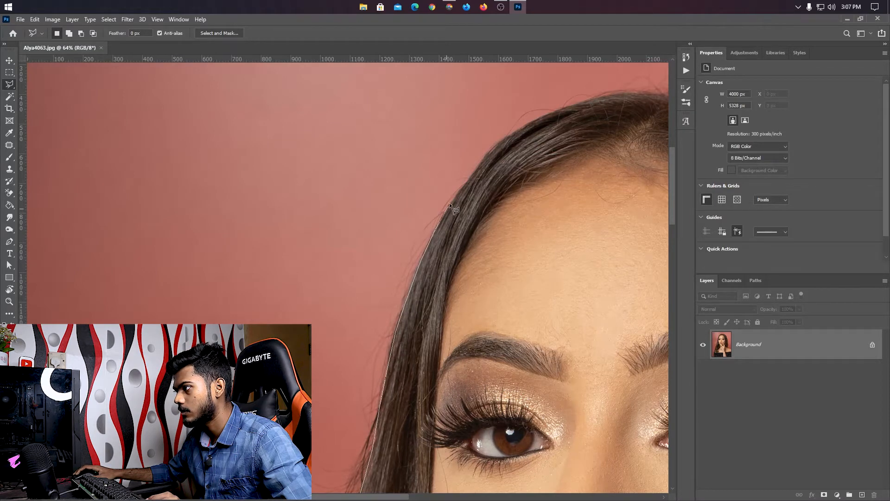
left_click(491, 146)
left_click(535, 118)
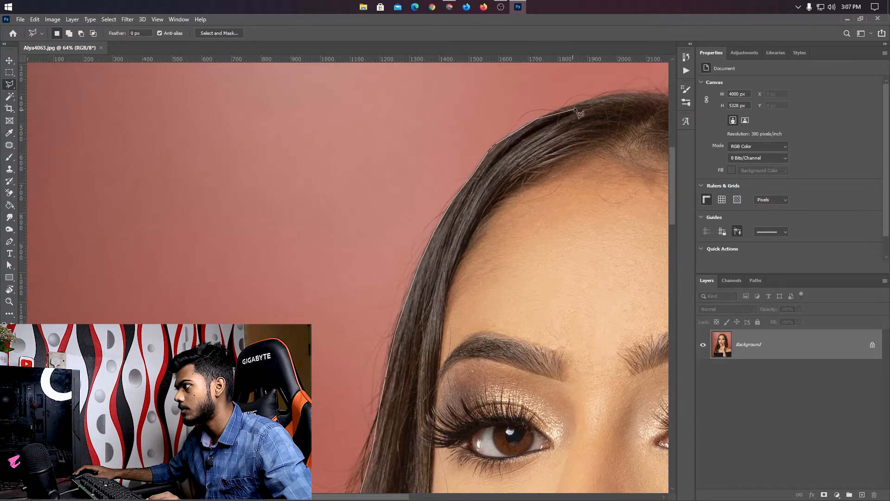
left_click(597, 97)
Continue the lasso outline across the top of the head, following the dip at the hair parting.
left_click_drag(603, 97, 162, 302)
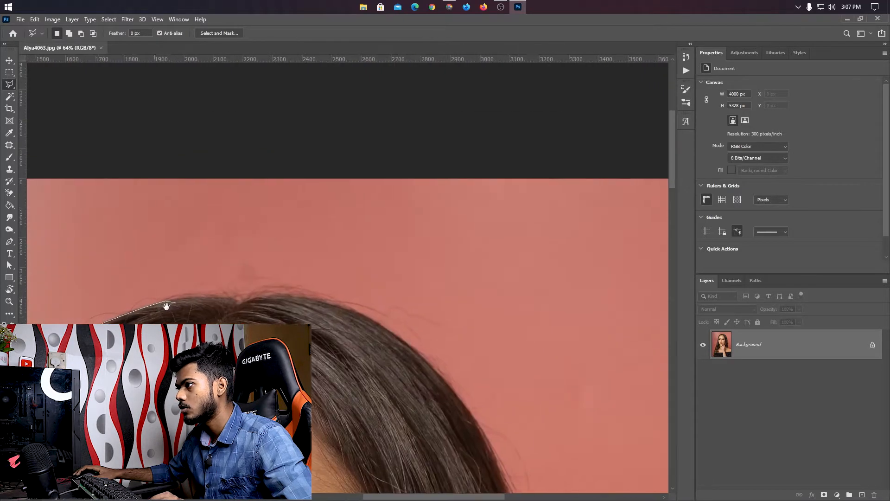
left_click(204, 296)
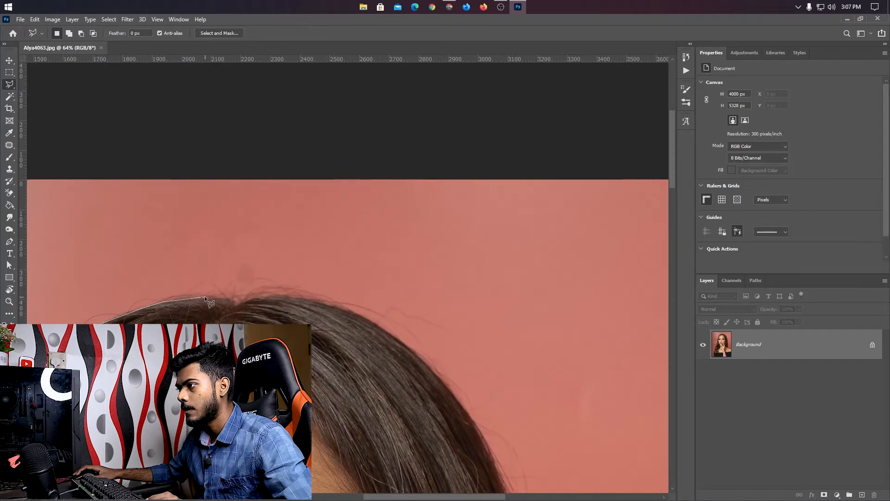
left_click(236, 304)
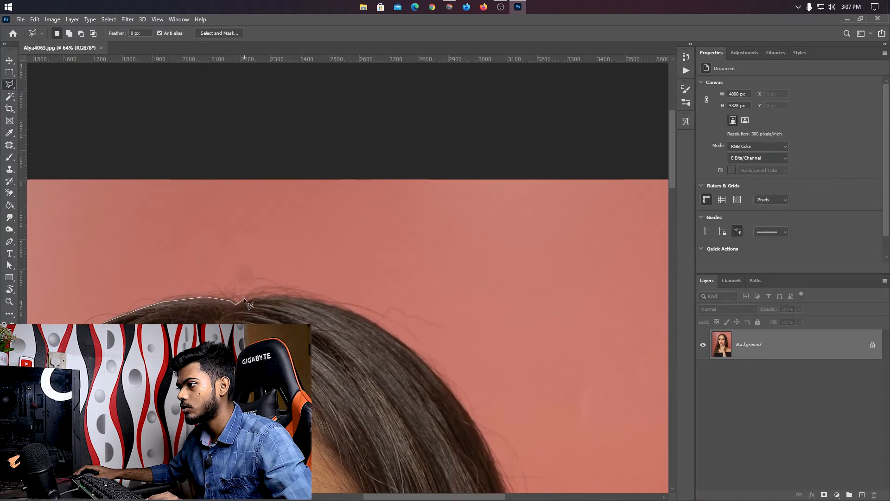
left_click(245, 300)
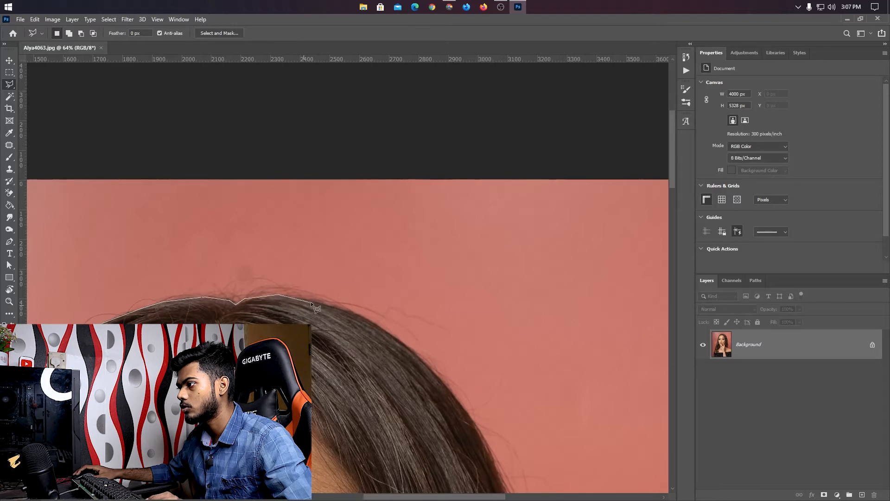
left_click(371, 321)
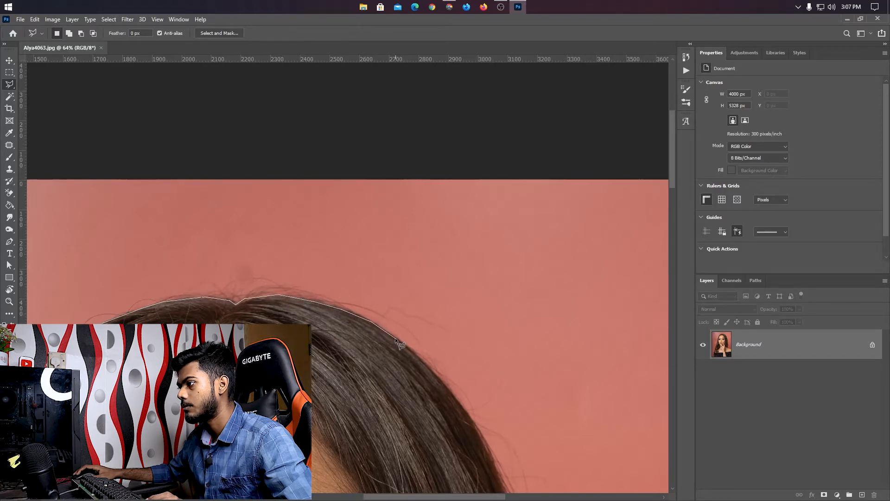
left_click(416, 356)
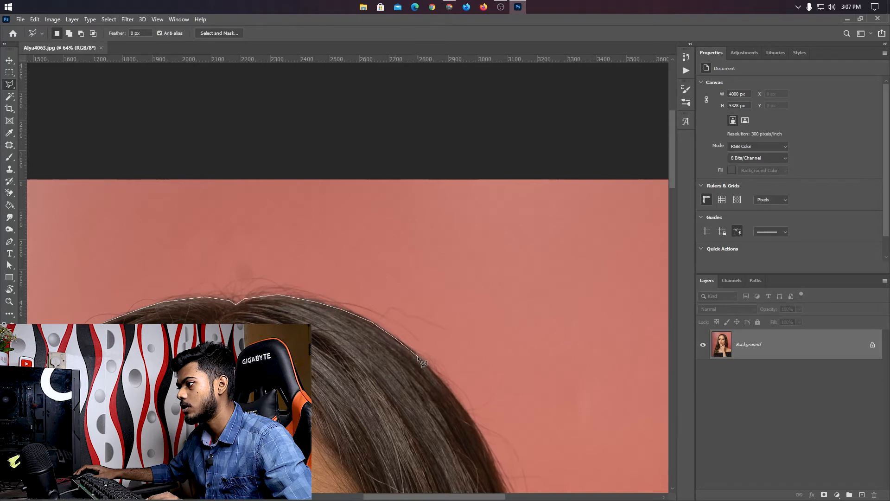
left_click(440, 382)
Trace the lasso outline down the right side of the head to about eyebrow level.
mouse_move(449, 413)
left_mouse_down()
mouse_move(288, 155)
mouse_move(292, 162)
left_mouse_up()
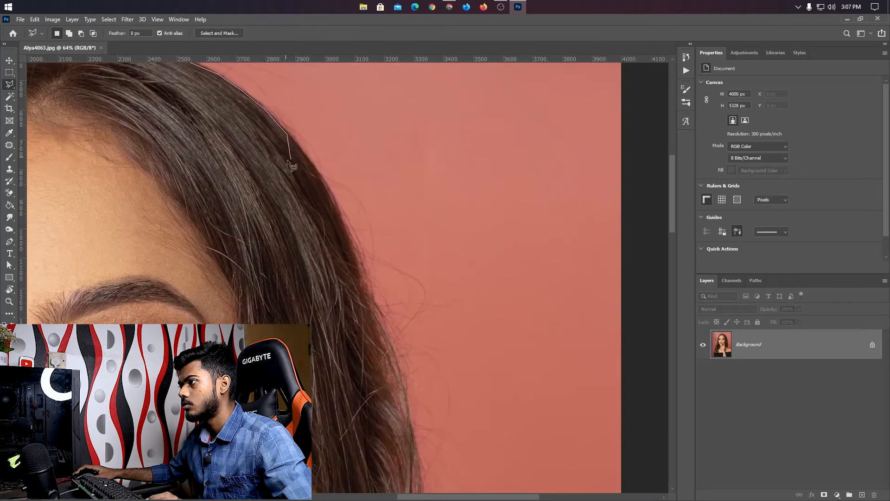
left_click(318, 175)
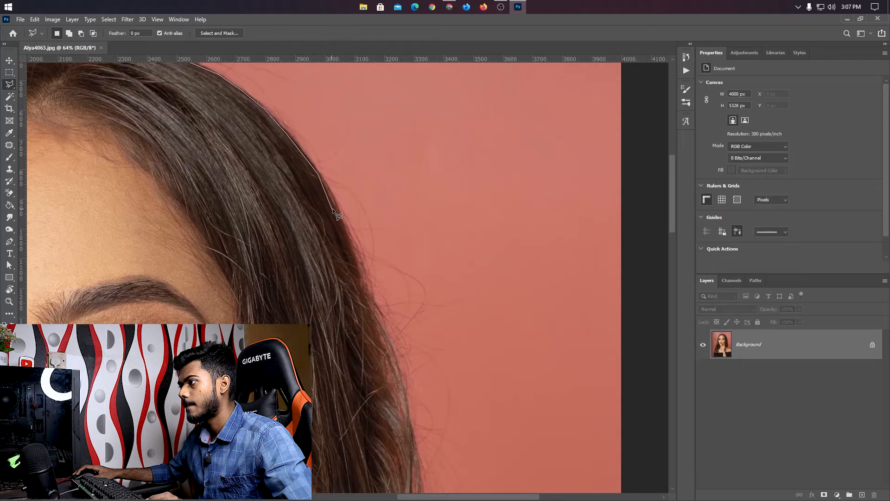
left_click(355, 255)
left_click(364, 288)
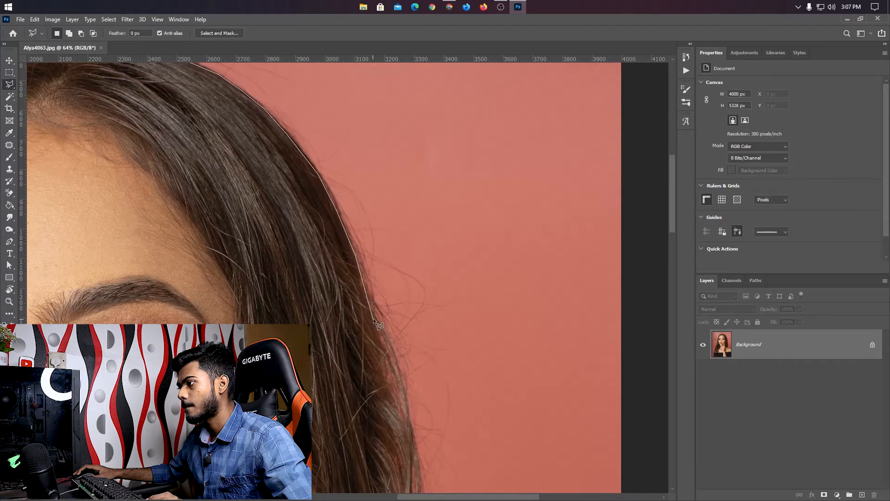
left_click(373, 319)
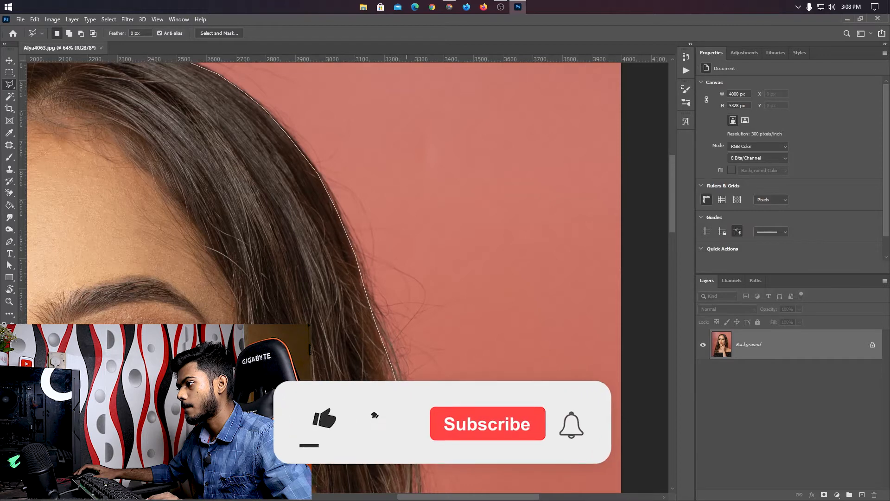
Extend the lasso outline down the right hair edge beside the eye and cheek.
left_click_drag(411, 454, 395, 167)
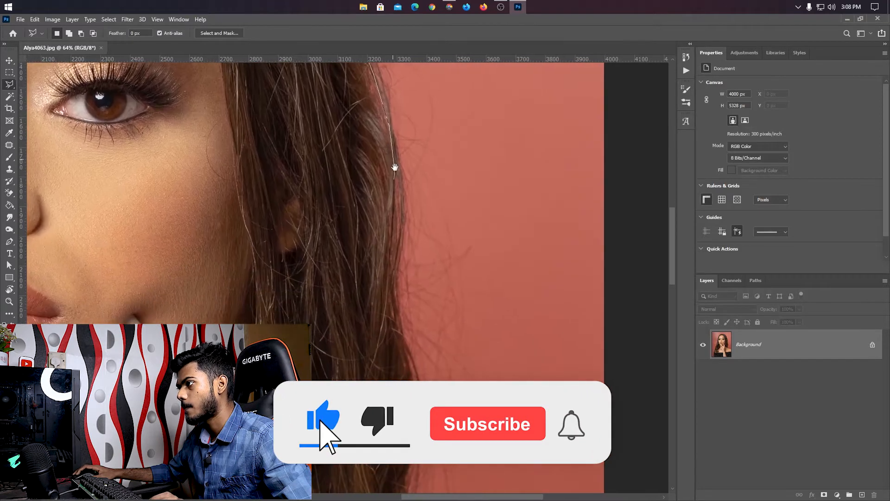
left_click(400, 207)
left_click(394, 265)
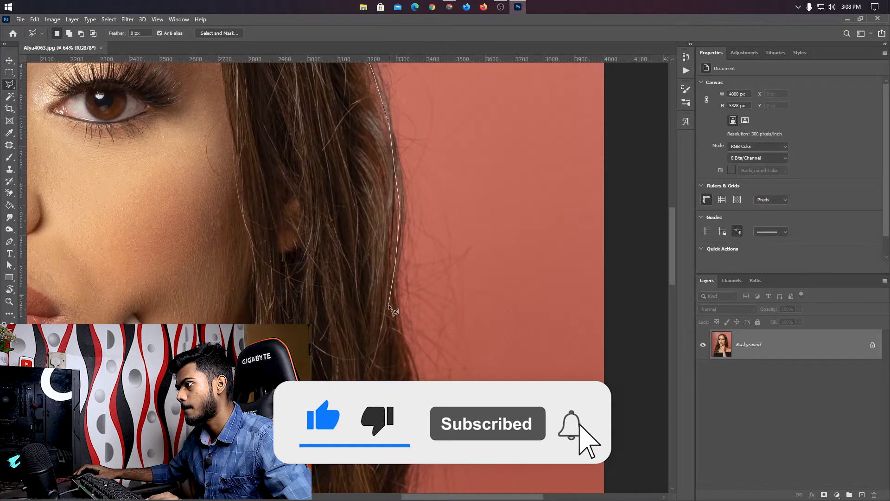
left_click(395, 305)
left_click(415, 389)
Extend the lasso outline down the lower right hair edge to its tip and along the shoulder to the photo's right edge.
left_click_drag(416, 389, 438, 139)
left_click(435, 198)
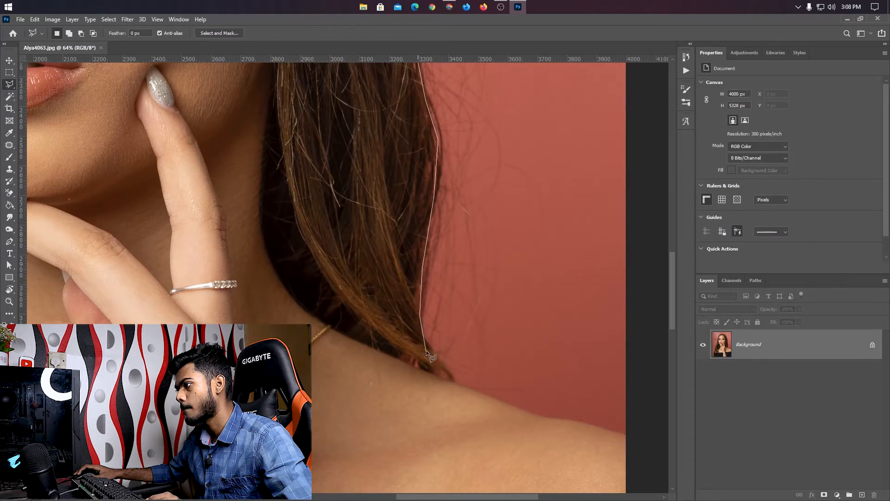
left_click(457, 384)
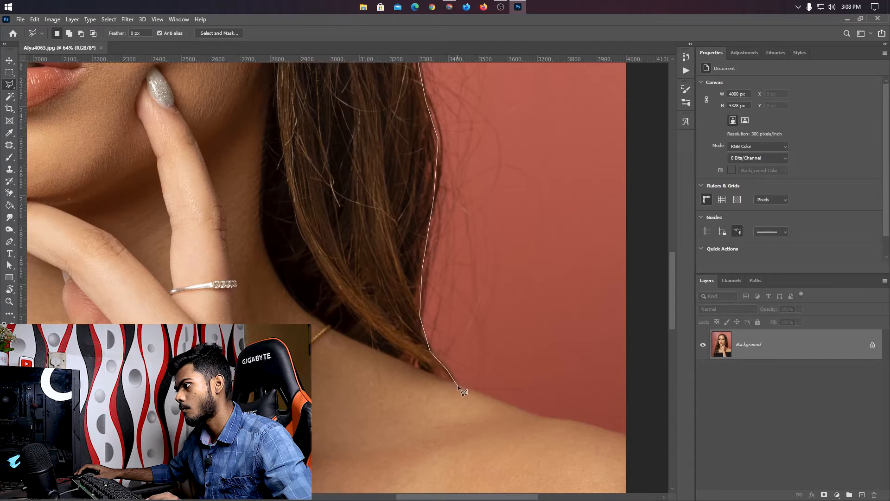
mouse_move(457, 385)
left_mouse_down()
mouse_move(399, 308)
mouse_move(193, 198)
left_mouse_up()
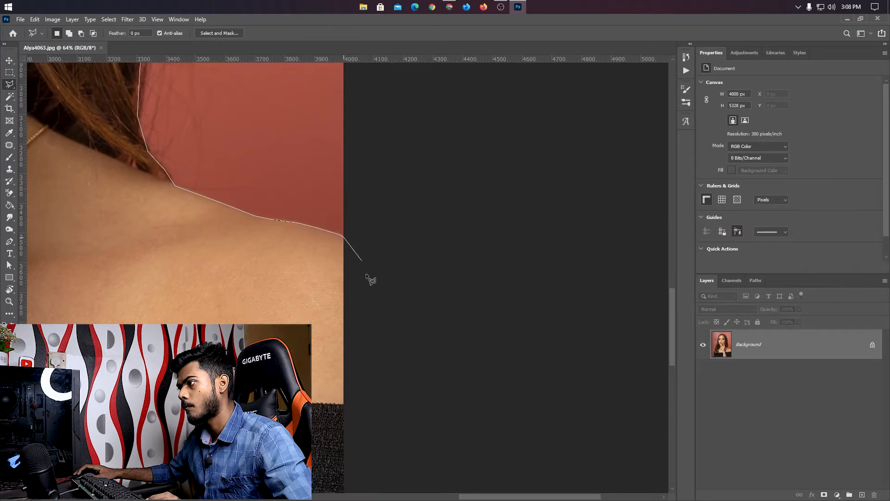
Carry the lasso outline down the photo's right edge and along its bottom edge, and close it into a selection.
left_click(342, 419)
left_click_drag(347, 369, 447, 38)
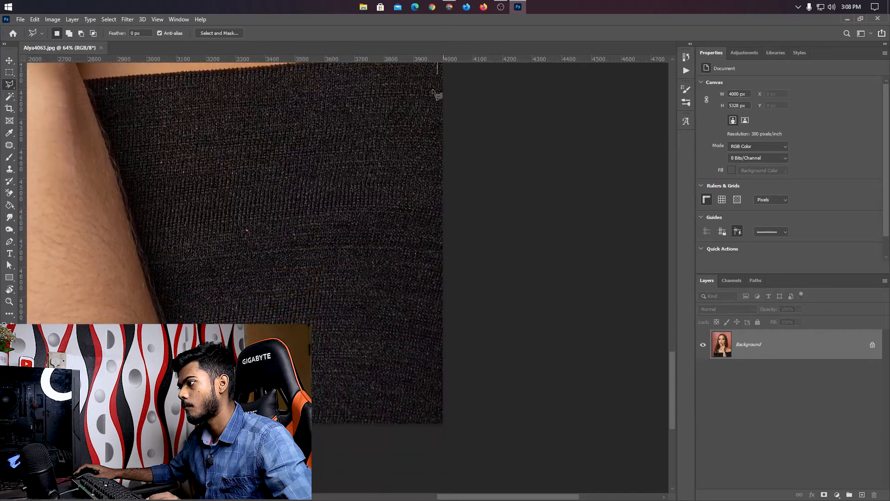
left_click(446, 422)
left_click_drag(352, 449, 464, 408)
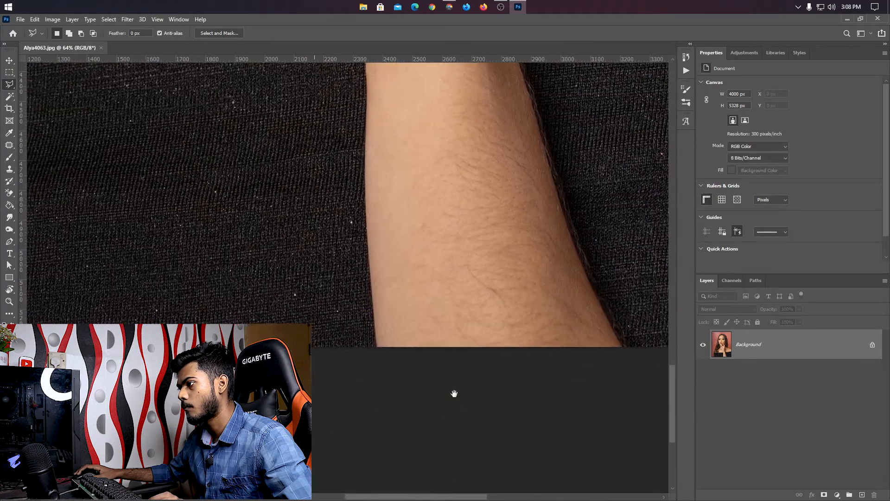
left_click_drag(139, 394, 337, 388)
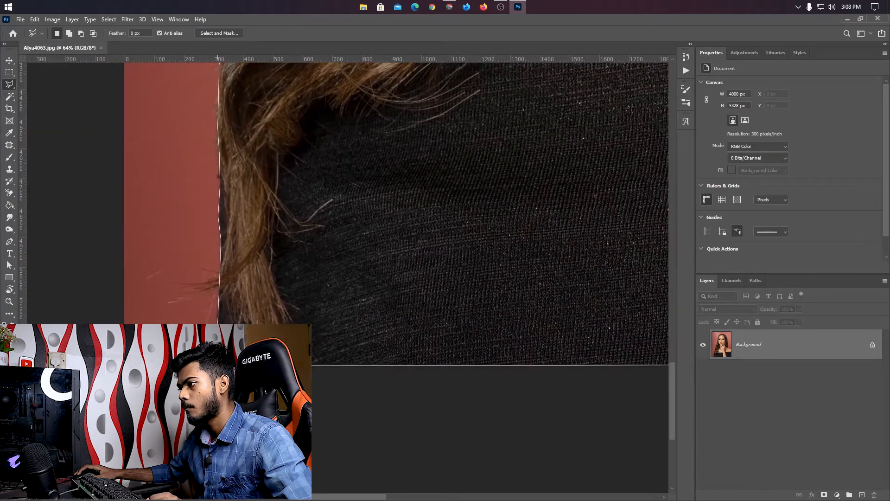
double_click(353, 403)
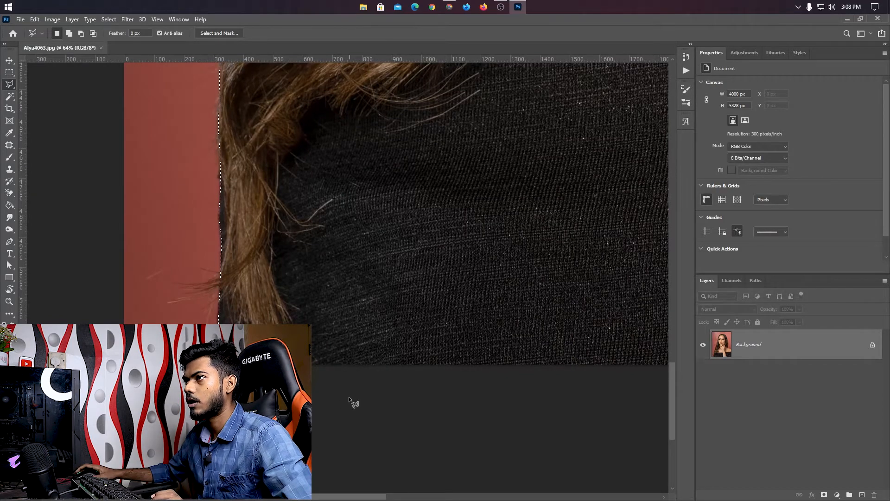
scroll(313, 338, "down", 3)
scroll(313, 338, "down", 4)
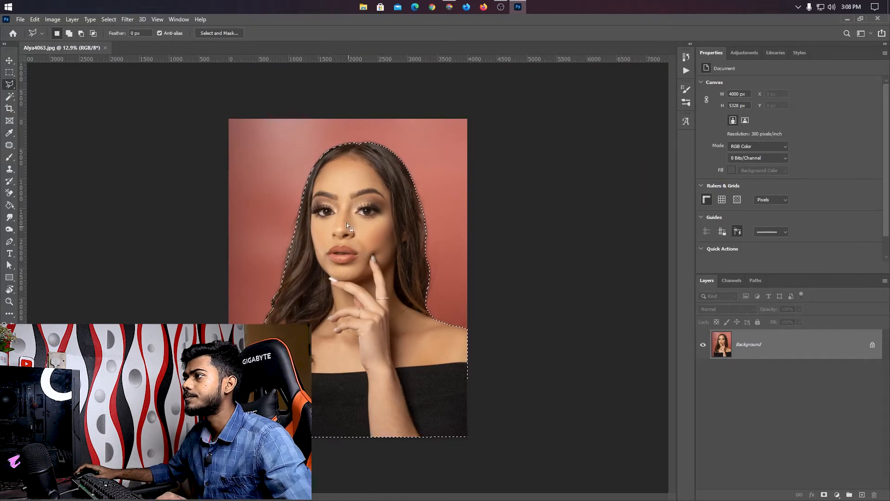
Refine the selection's hair edges with the Refine Edge Brush in Select and Mask, and add a layer mask from the selection.
left_click(10, 242)
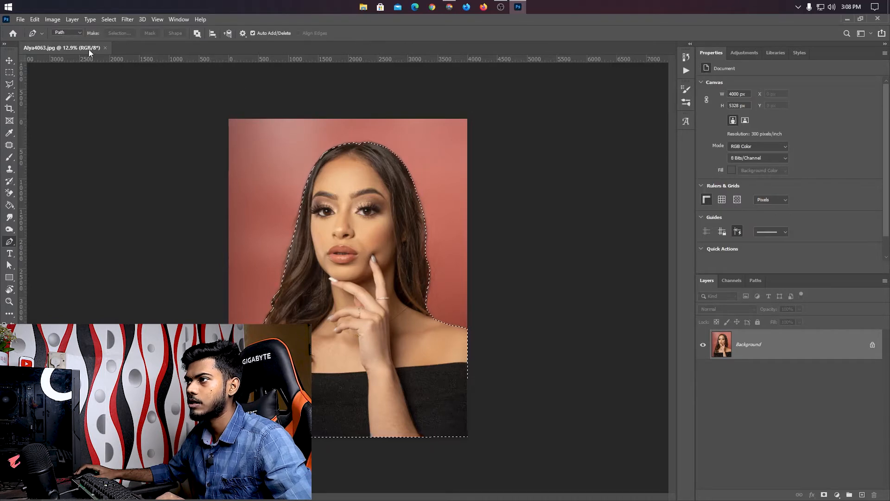
left_click(10, 73)
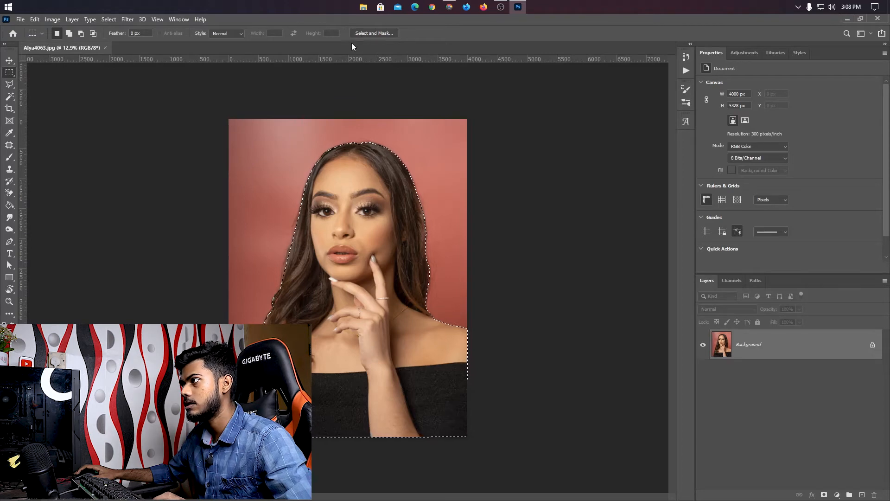
left_click(382, 33)
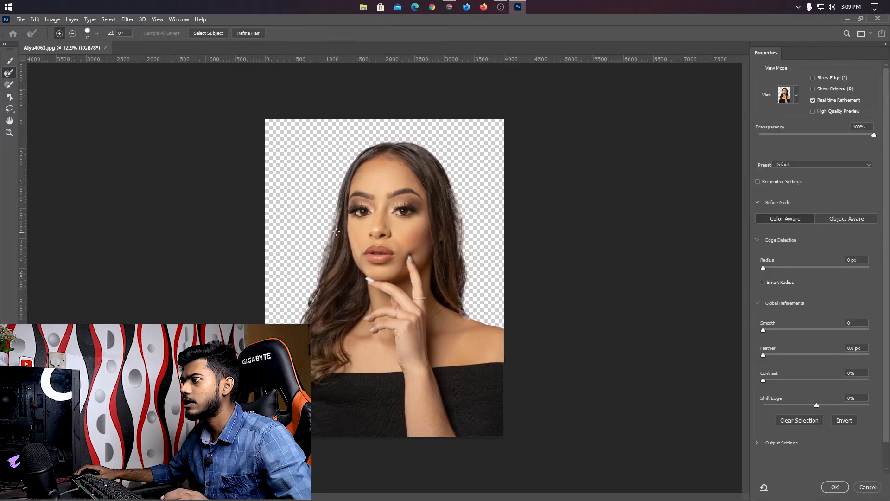
left_click(834, 487)
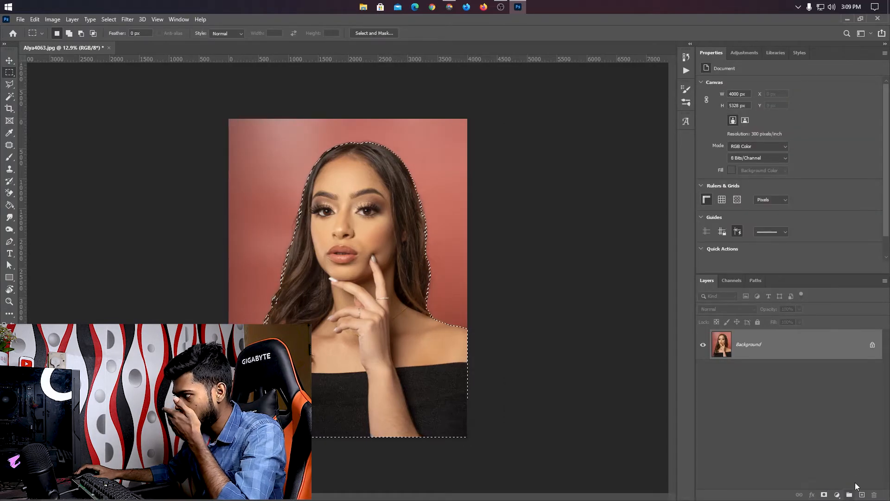
left_click(824, 494)
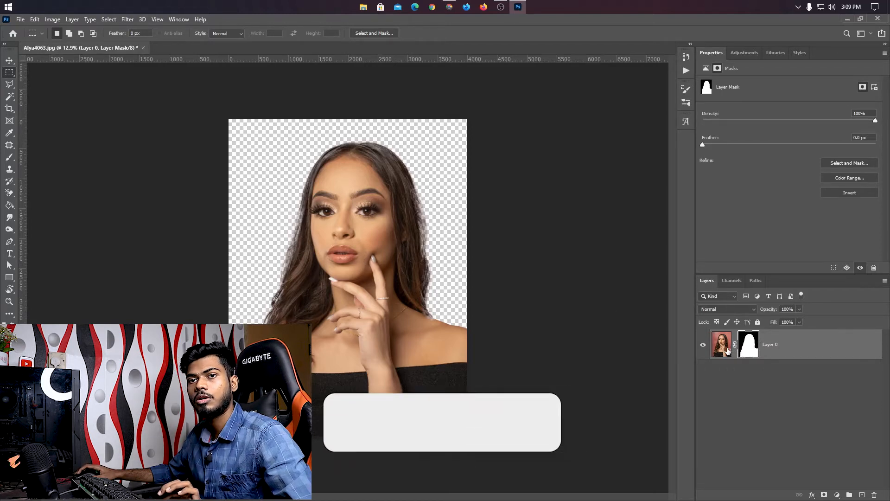
Display the layer mask on its own and brush white over the gray patches inside the upper left hair edge.
left_click(749, 345, "alt")
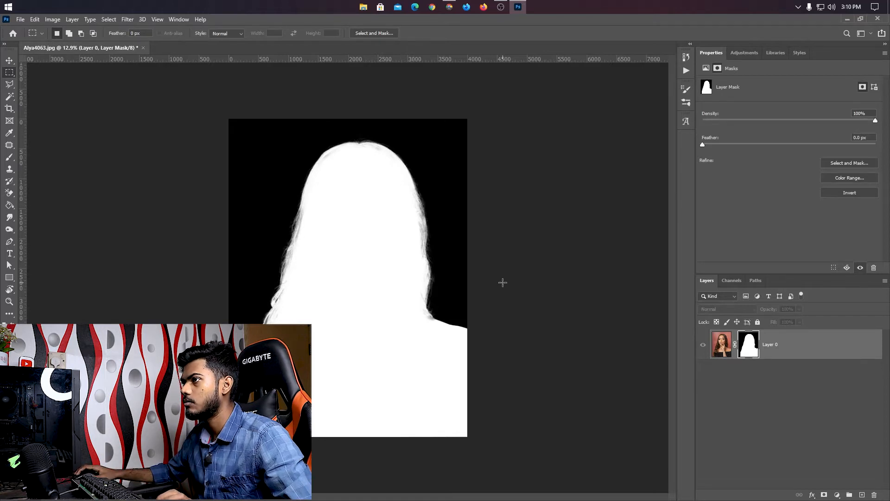
left_click(8, 62)
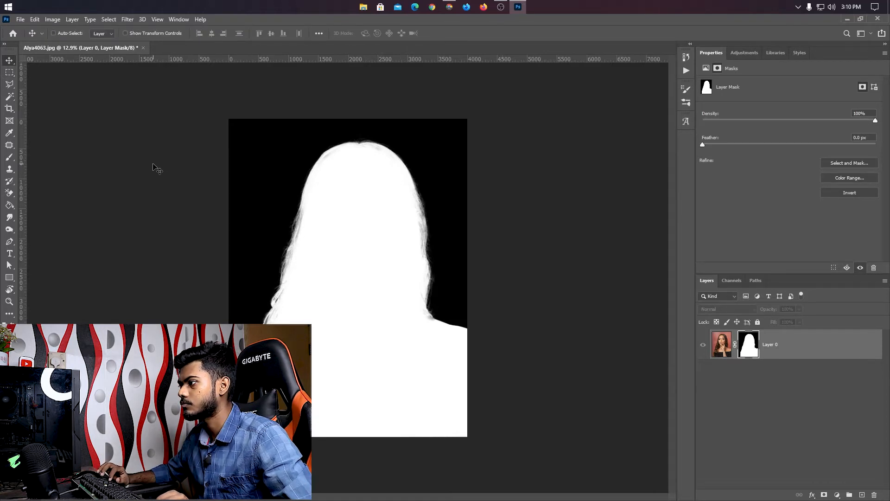
key("ctrl+plus")
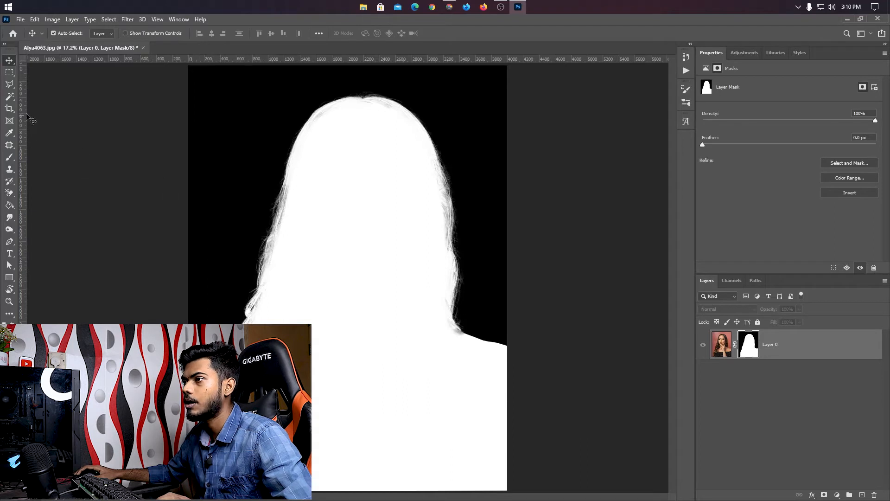
key("b")
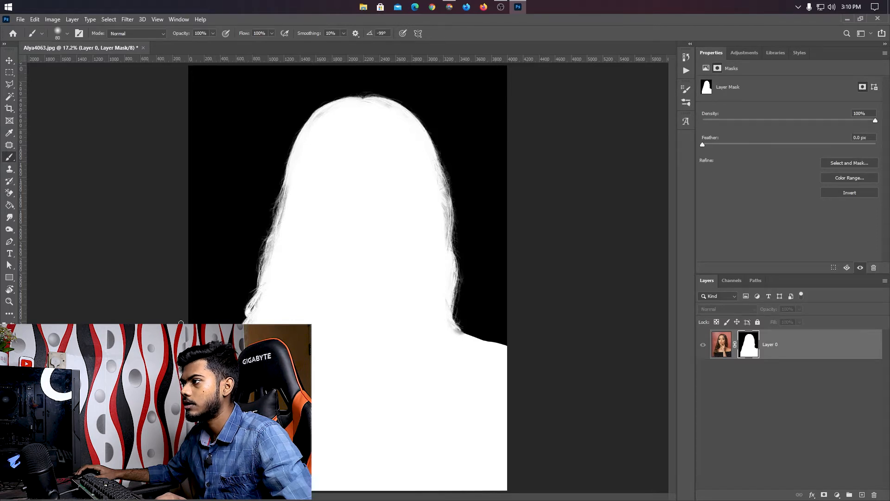
mouse_move(298, 201)
left_mouse_down()
mouse_move(324, 264)
mouse_move(300, 312)
mouse_move(336, 237)
mouse_move(328, 213)
mouse_move(361, 200)
left_mouse_up()
scroll(318, 278, "up", 3)
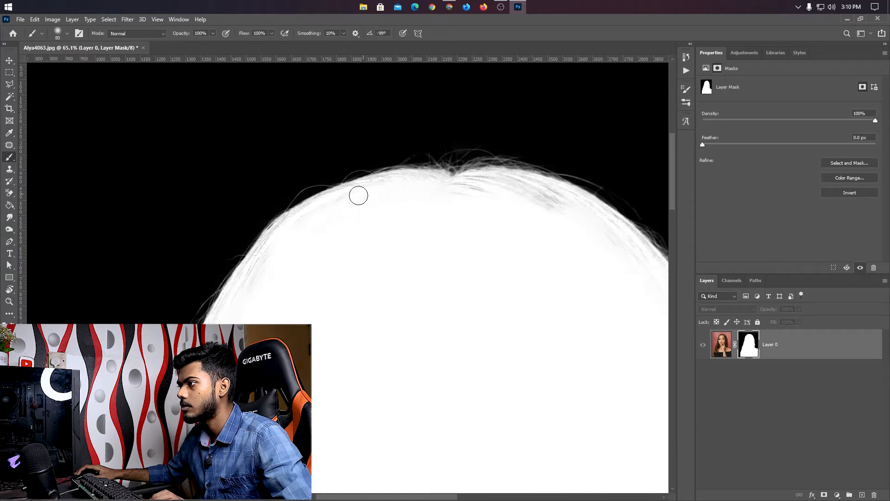
mouse_move(261, 273)
left_mouse_down()
mouse_move(250, 278)
mouse_move(288, 231)
left_mouse_up()
Brush white on the mask over the semi-transparent hair across the crown, checking both the image and mask views.
left_click(747, 346, "alt")
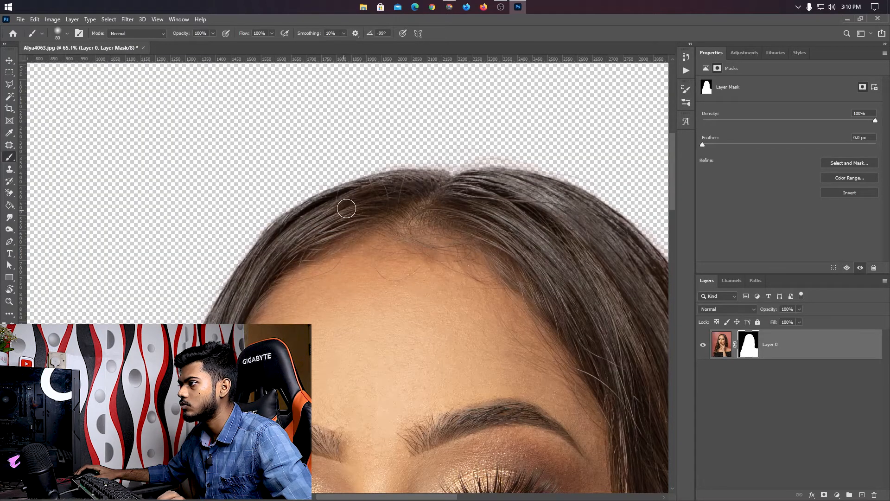
mouse_move(382, 200)
left_mouse_down()
mouse_move(398, 185)
mouse_move(432, 183)
mouse_move(418, 185)
mouse_move(554, 200)
left_mouse_up()
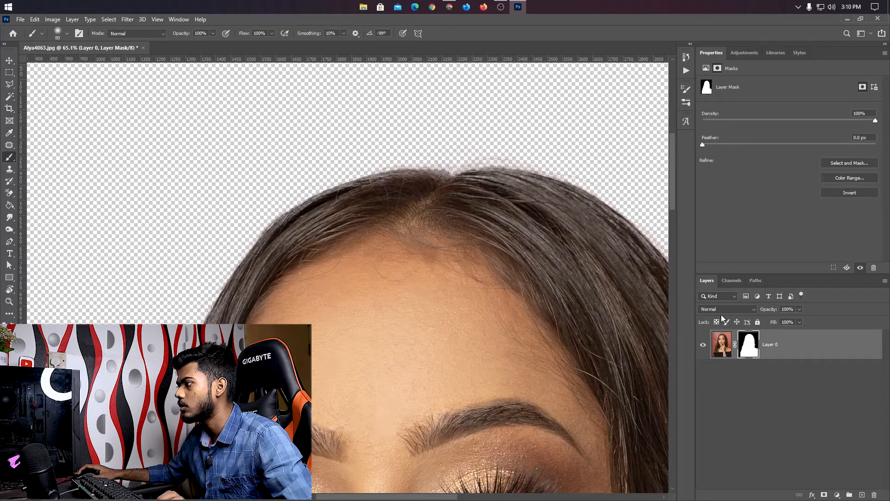
left_click(747, 346, "alt")
left_click_drag(548, 235, 397, 161)
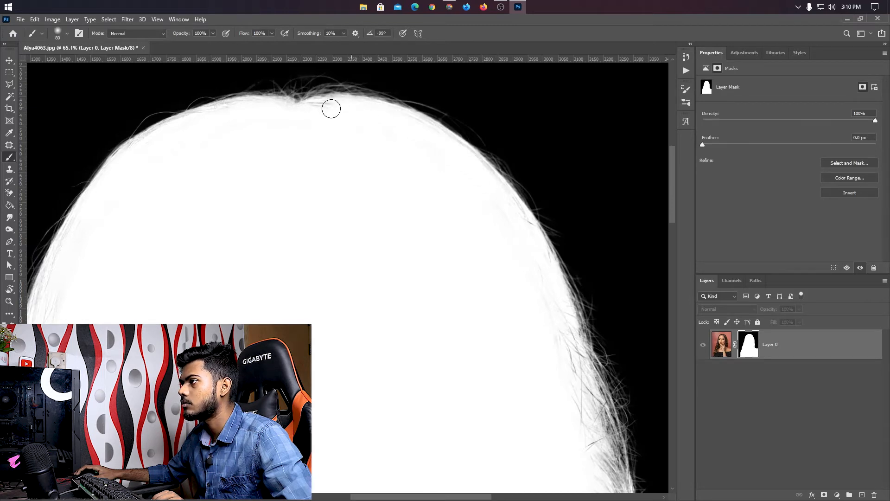
left_click_drag(292, 143, 336, 147)
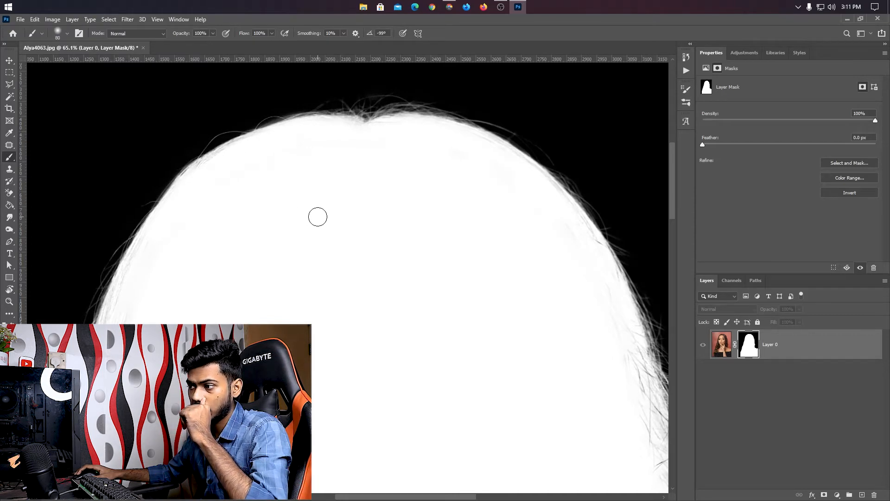
Fill the gray areas inside the mask's left hair edge beside the face with white, enlarging the brush to 150.
mouse_move(162, 310)
left_mouse_down()
mouse_move(207, 262)
mouse_move(233, 209)
left_mouse_up()
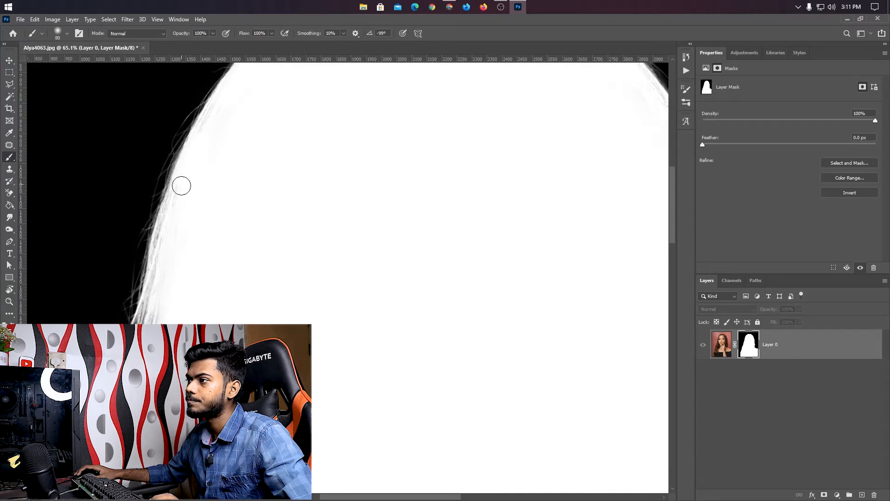
left_click_drag(197, 189, 209, 143)
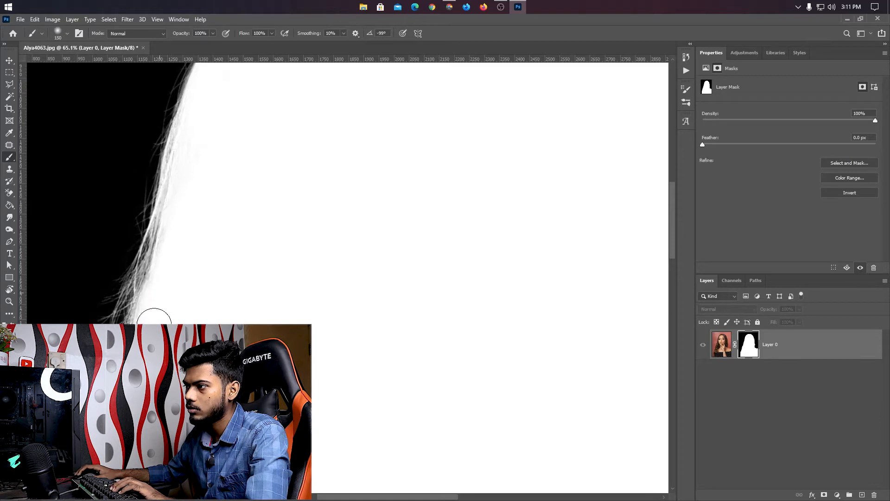
mouse_move(175, 212)
left_mouse_down()
mouse_move(226, 184)
mouse_move(175, 238)
left_mouse_up()
mouse_move(163, 288)
left_mouse_down()
mouse_move(156, 336)
mouse_move(218, 218)
left_mouse_up()
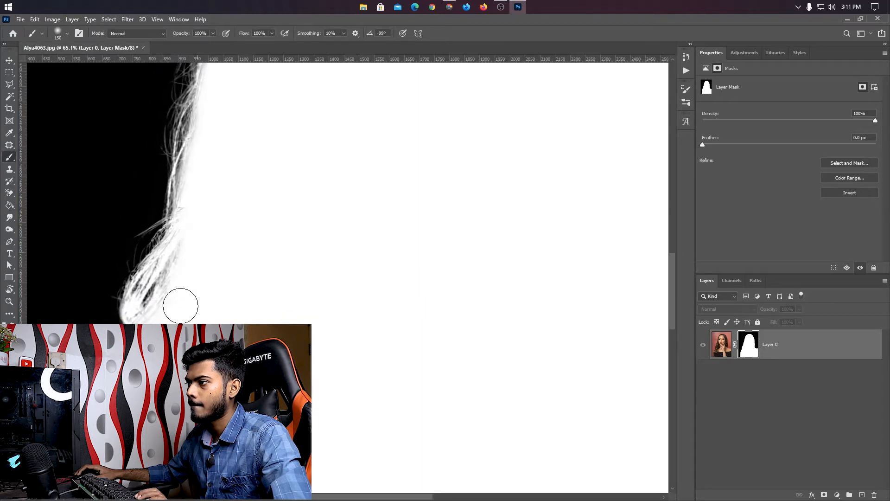
Brush white on the mask inside the wavy lower left hair edge, down to the photo's bottom.
mouse_move(179, 302)
left_mouse_down()
mouse_move(182, 252)
mouse_move(185, 293)
mouse_move(207, 260)
mouse_move(161, 329)
mouse_move(220, 239)
mouse_move(253, 218)
mouse_move(142, 325)
left_mouse_up()
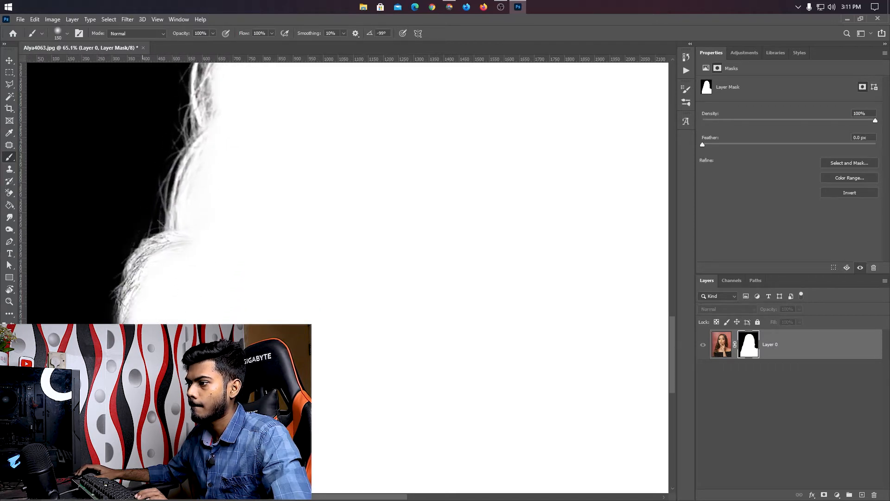
mouse_move(178, 264)
left_mouse_down()
mouse_move(208, 212)
mouse_move(167, 299)
mouse_move(173, 248)
left_mouse_up()
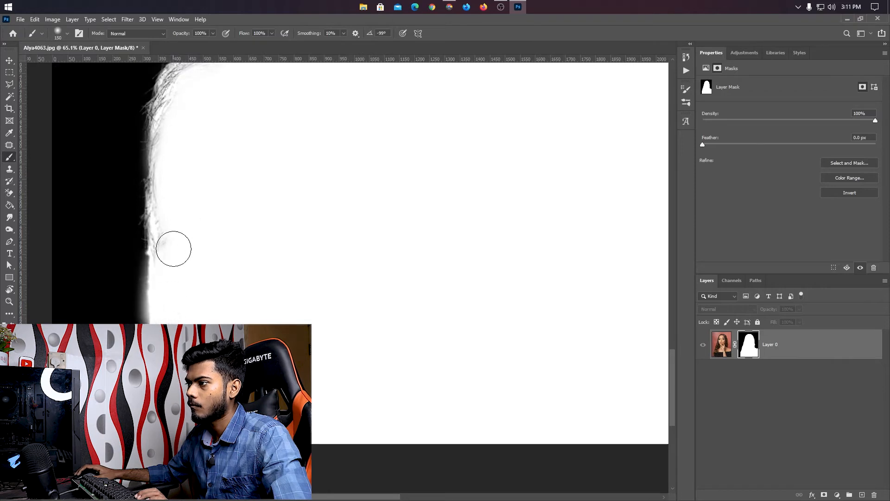
left_click_drag(183, 320, 175, 449)
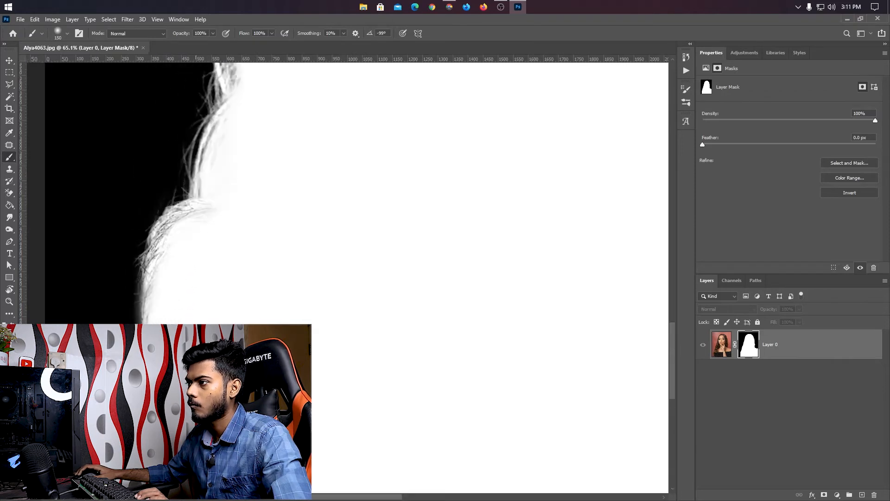
mouse_move(165, 323)
left_mouse_down()
mouse_move(171, 244)
mouse_move(189, 218)
mouse_move(213, 211)
mouse_move(248, 295)
mouse_move(230, 263)
left_mouse_up()
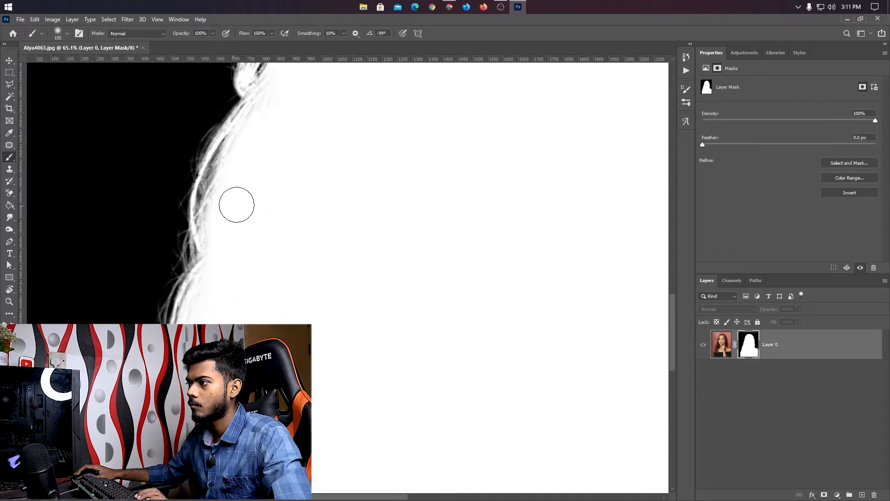
left_click_drag(237, 202, 304, 249)
Switch back to the masked image and examine the cutout's lower left hair edge, from the hair ends up to the shoulder curls.
left_click(745, 345, "alt")
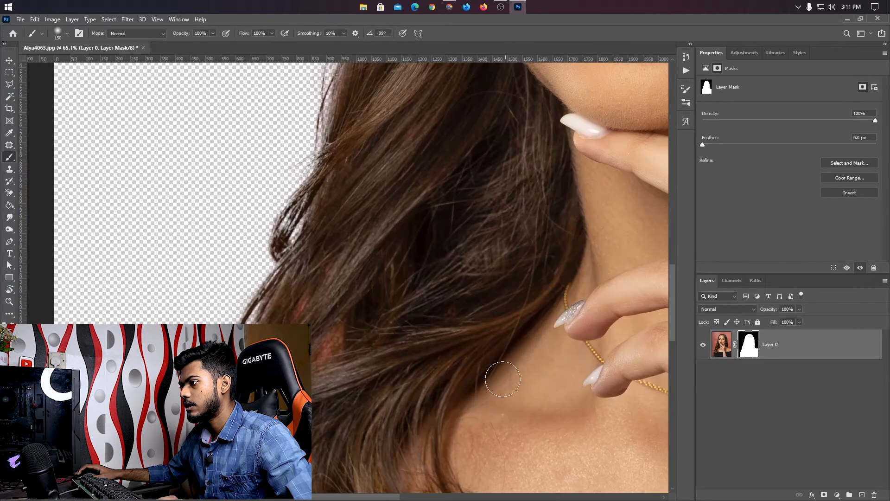
scroll(448, 344, "down", 5)
left_click_drag(425, 380, 389, 172)
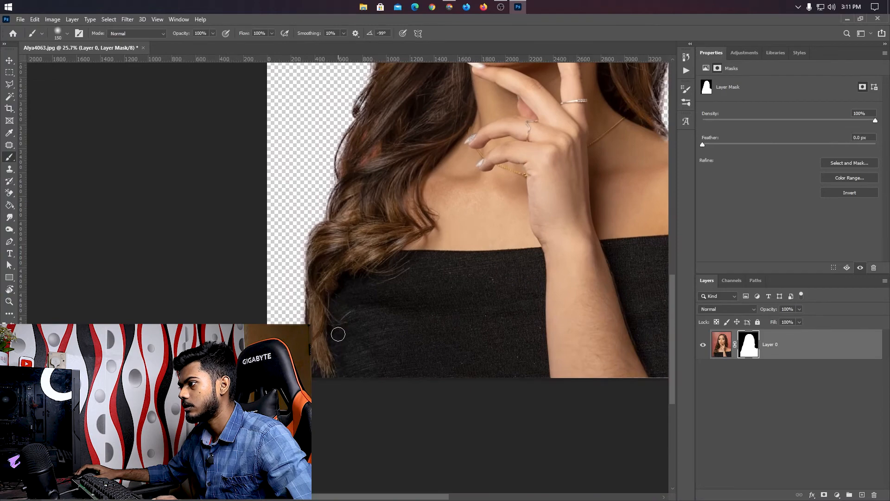
scroll(338, 334, "up", 5)
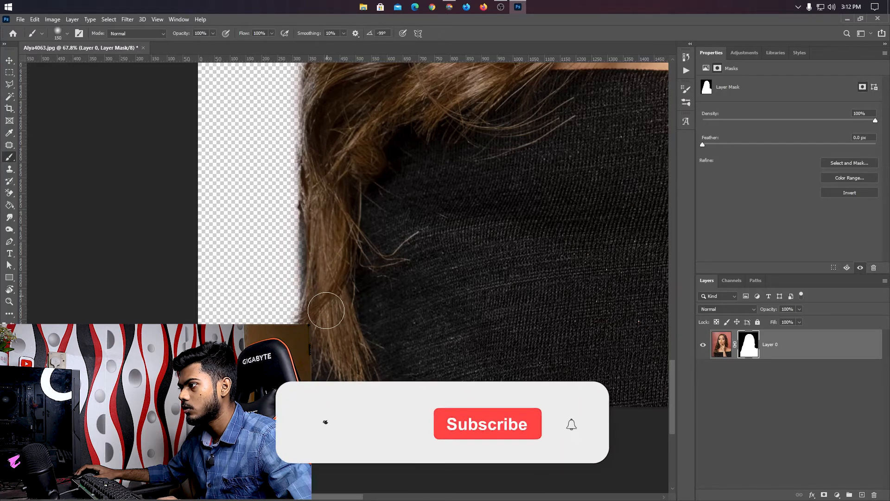
scroll(347, 295, "up", 5)
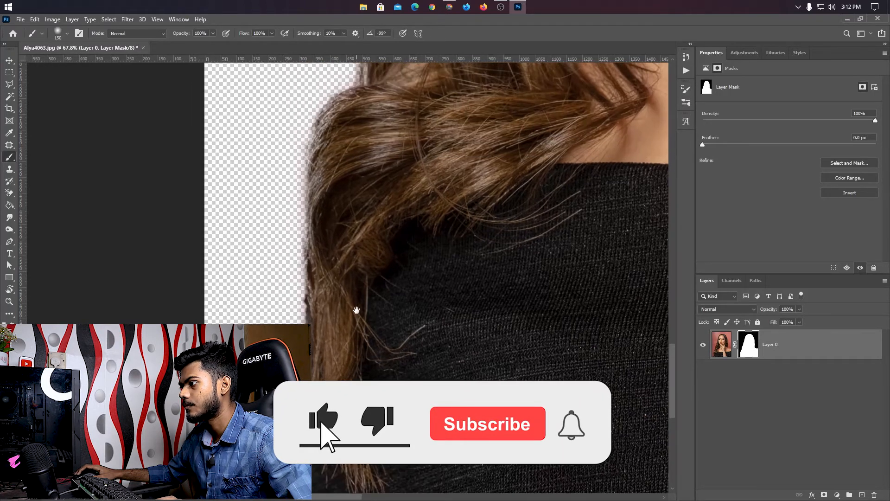
left_click_drag(362, 296, 363, 319)
scroll(377, 319, "down", 3)
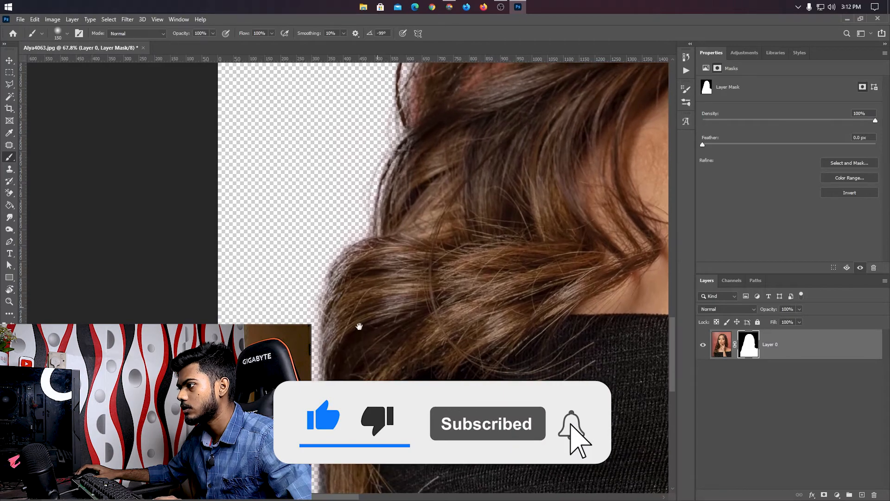
left_click_drag(340, 339, 340, 373)
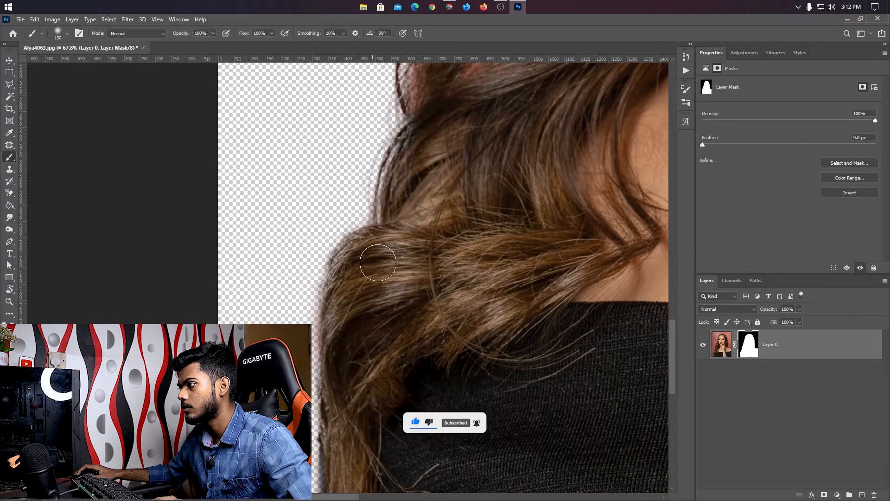
Examine the cutout's hair edges, along the left from the shoulder curls up past the eye and along the right between shoulder and crown.
scroll(350, 286, "up", 5)
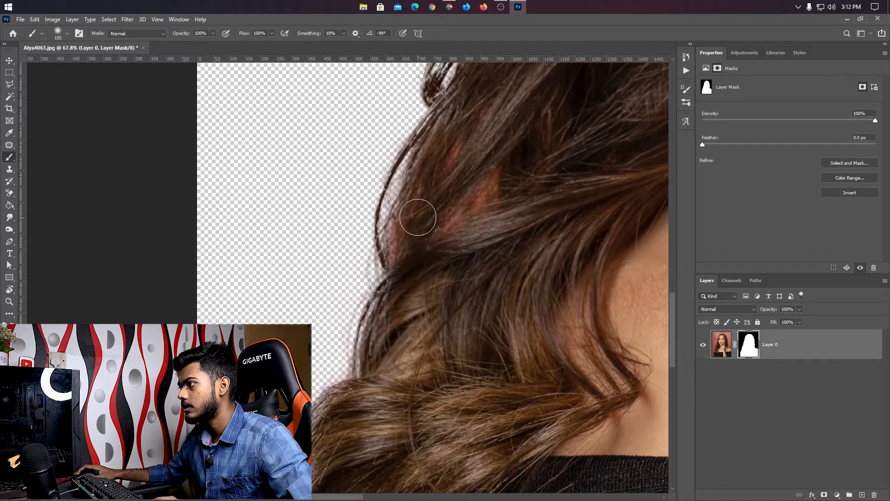
left_click_drag(445, 183, 406, 387)
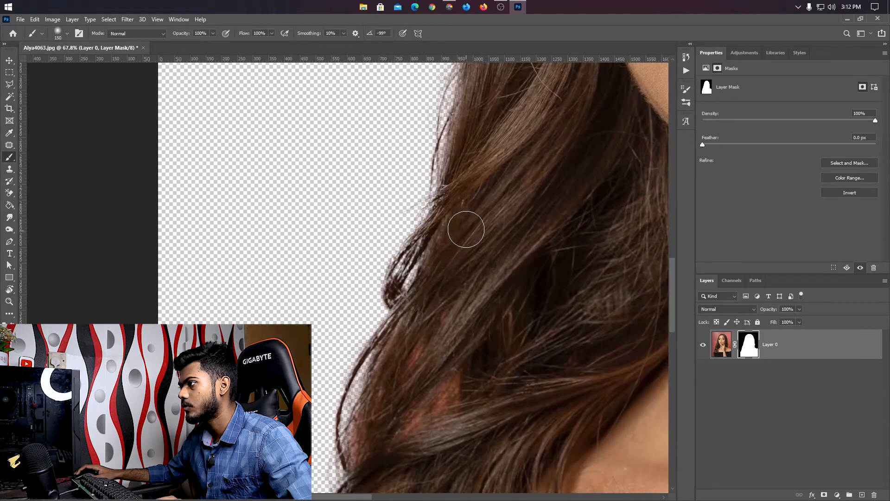
left_click_drag(465, 229, 429, 372)
mouse_move(463, 155)
left_mouse_down()
mouse_move(458, 321)
mouse_move(439, 363)
left_mouse_up()
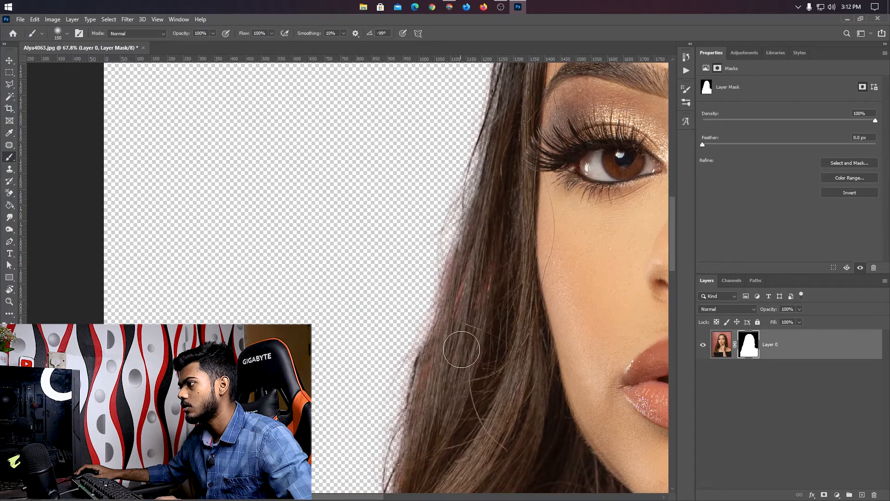
left_click_drag(480, 279, 470, 328)
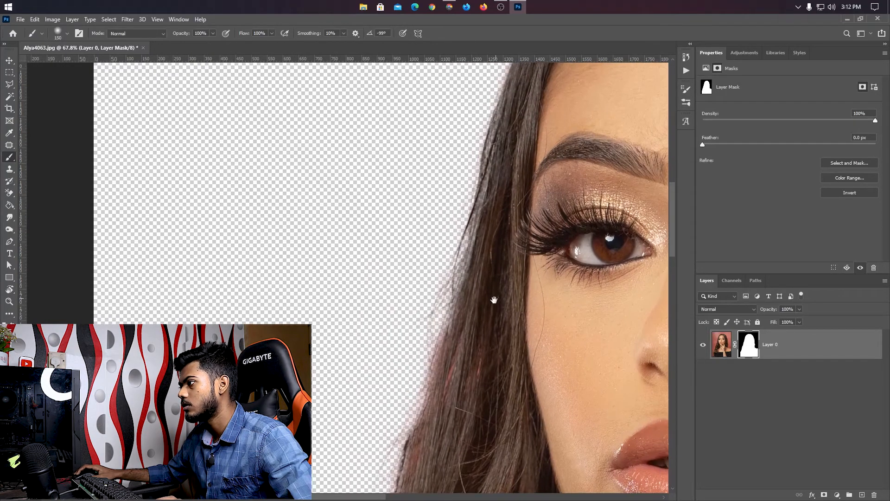
mouse_move(492, 298)
left_mouse_down()
mouse_move(460, 350)
mouse_move(357, 259)
mouse_move(367, 312)
mouse_move(423, 257)
mouse_move(397, 398)
mouse_move(420, 241)
mouse_move(432, 371)
left_mouse_up()
mouse_move(437, 325)
left_mouse_down()
mouse_move(434, 362)
mouse_move(414, 318)
mouse_move(427, 350)
left_mouse_up()
scroll(422, 341, "down", 3)
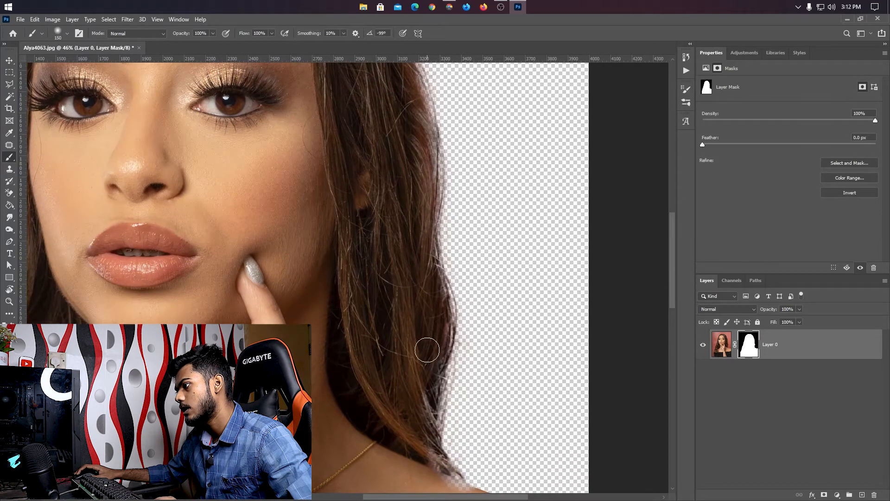
left_click_drag(426, 388, 419, 461)
mouse_move(417, 459)
left_mouse_down()
mouse_move(390, 341)
mouse_move(437, 363)
mouse_move(440, 379)
left_mouse_up()
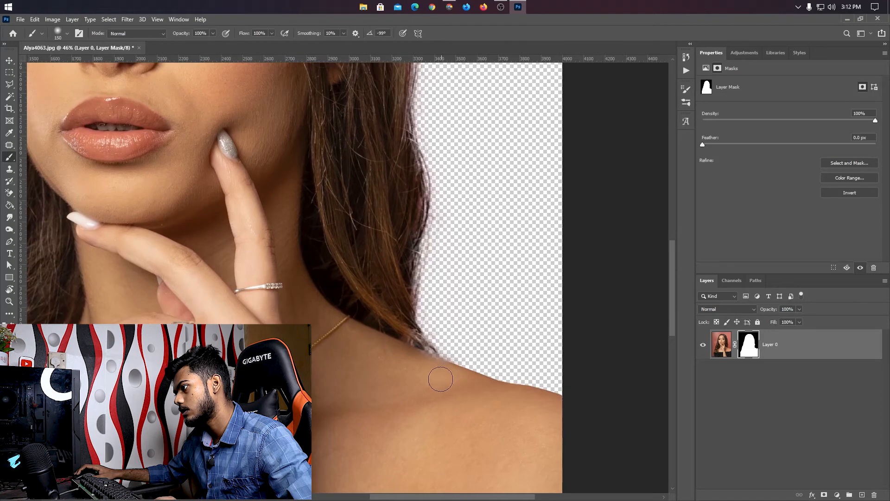
left_click_drag(380, 295, 391, 344)
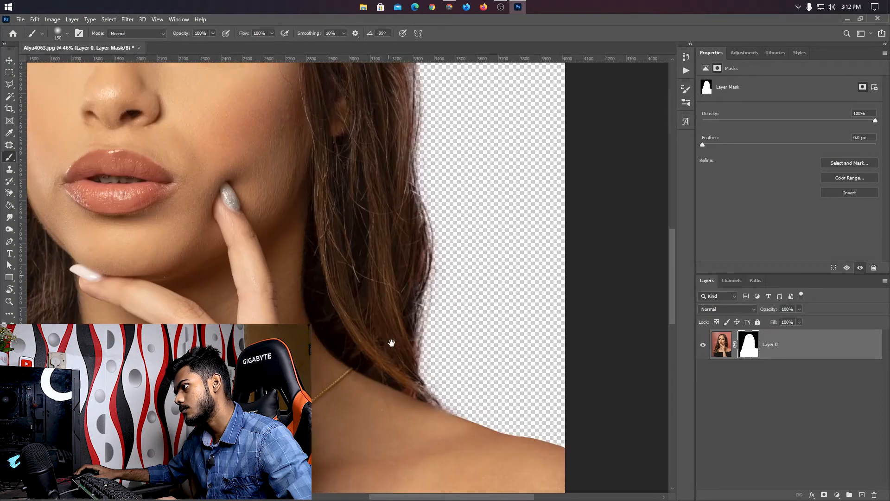
left_click_drag(391, 248, 403, 284)
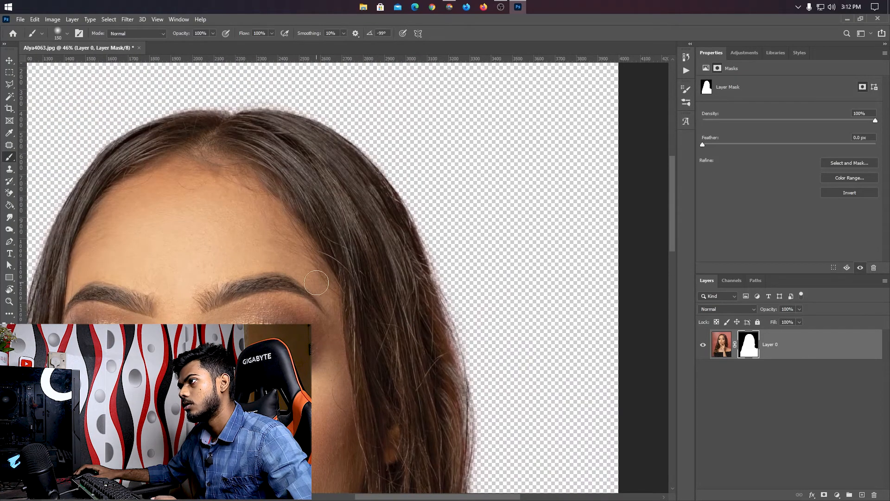
Target Layer 0's image instead of its mask and darken the reddish left hair edge beside the cheek with the Burn tool, Midtones, 100% exposure.
left_click(11, 230)
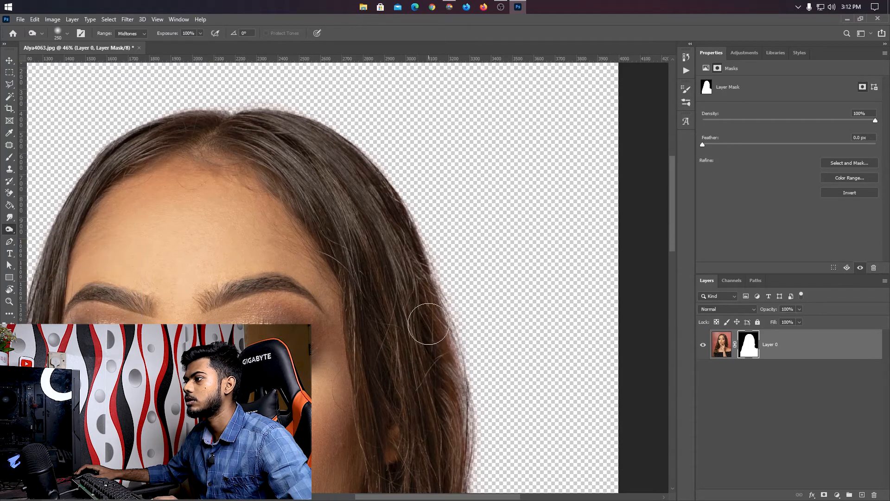
left_click_drag(404, 341, 356, 232)
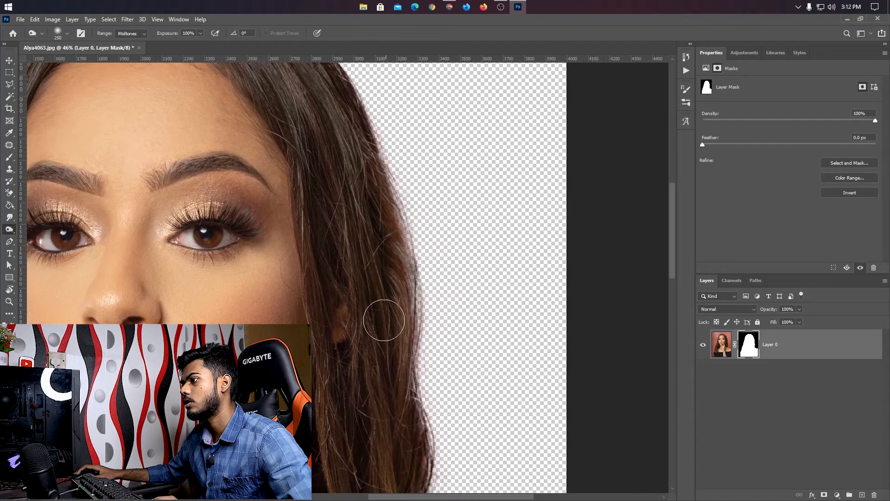
left_click_drag(101, 389, 319, 311)
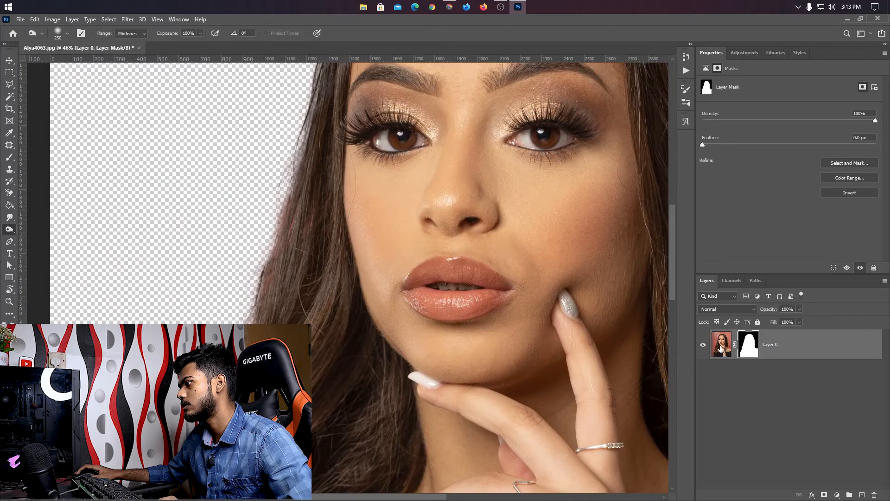
left_click(721, 346)
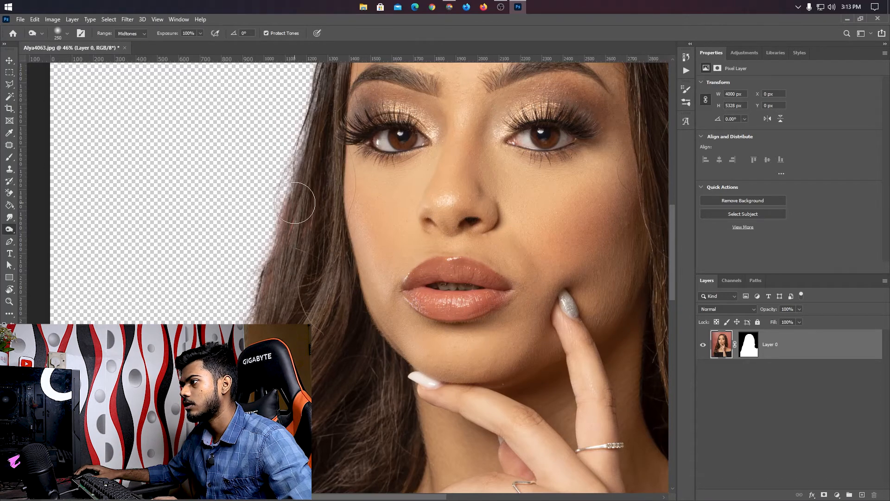
mouse_move(295, 223)
left_mouse_down()
mouse_move(285, 216)
mouse_move(302, 238)
mouse_move(266, 315)
left_mouse_up()
Burn the reddish patches in the wavy lower left hair, down to the curls over the shoulder.
scroll(273, 258, "down", 5)
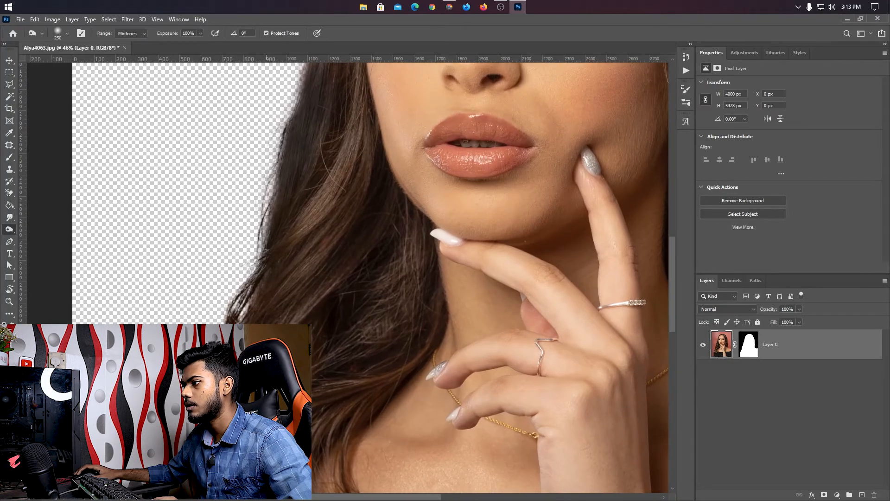
scroll(328, 232, "down", 10)
scroll(328, 232, "left", 5)
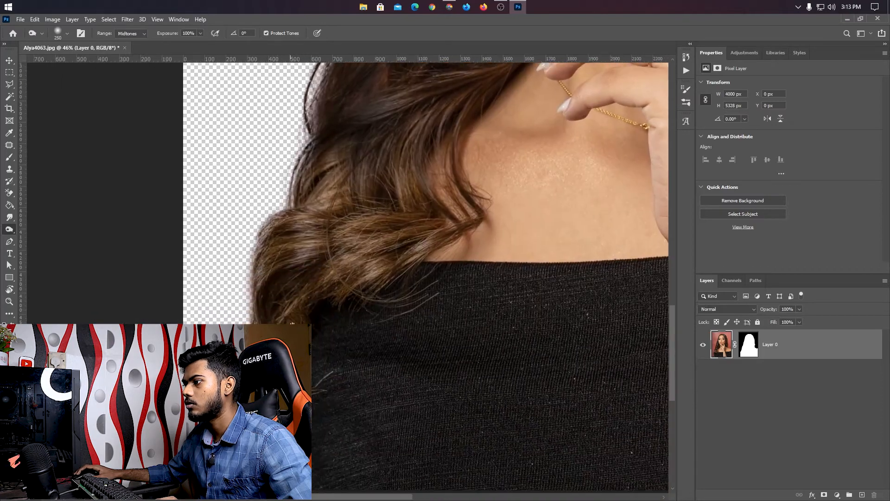
scroll(297, 274, "up", 4)
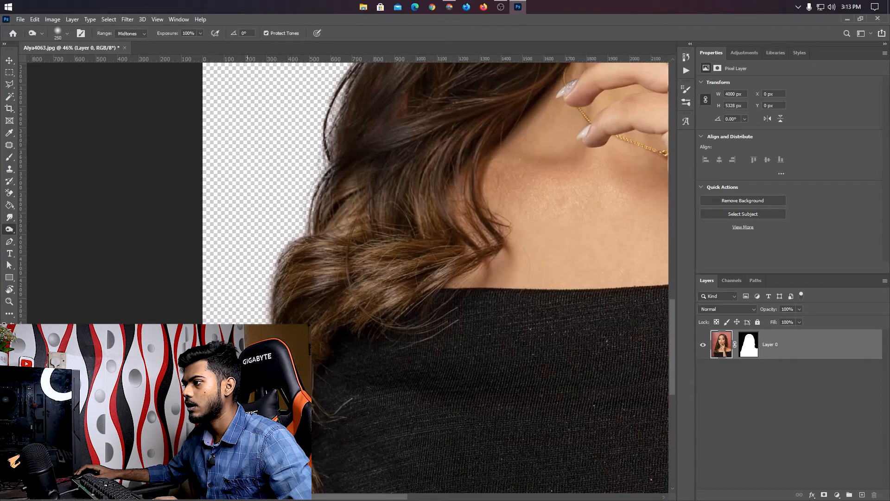
left_click_drag(285, 282, 262, 389)
left_click_drag(307, 292, 260, 464)
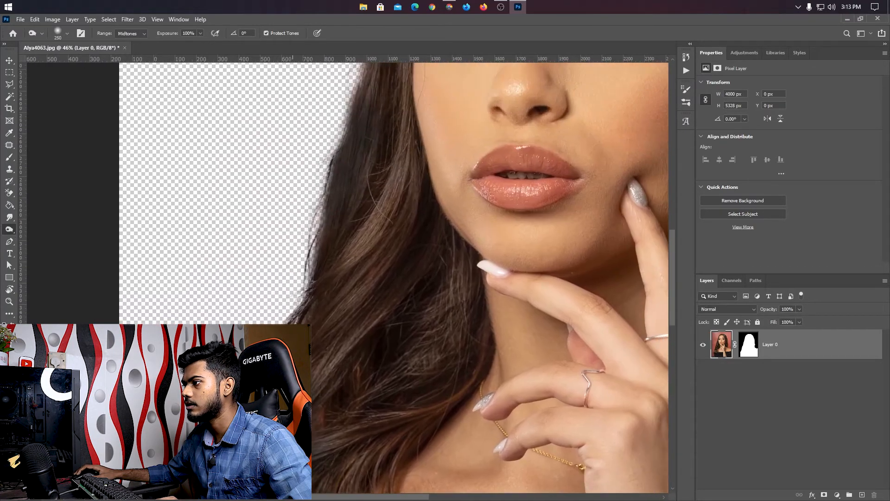
Burn the pinkish fringe along the right hair edge from the temple down to the shoulder, and check the whole portrait.
key("z")
left_click_drag(338, 281, 318, 280)
key("o")
scroll(319, 280, "down", 10)
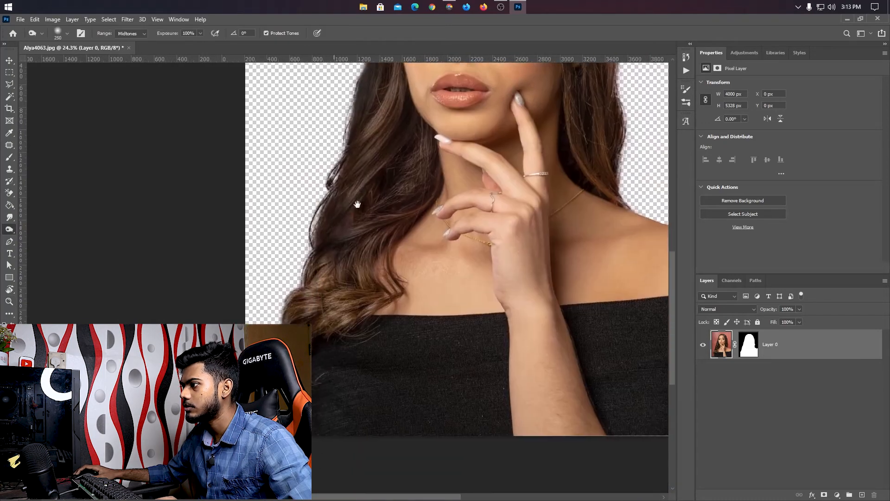
left_click_drag(356, 171, 348, 318)
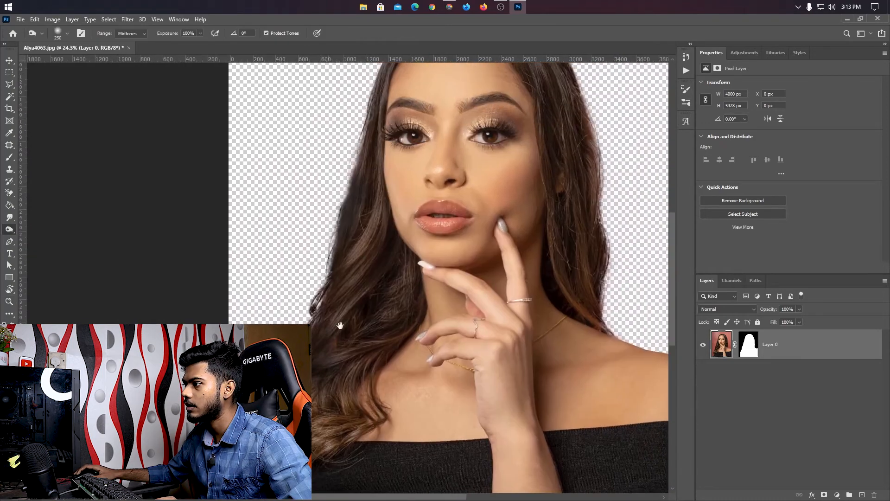
left_click_drag(381, 250, 285, 322)
left_click_drag(448, 327, 364, 314)
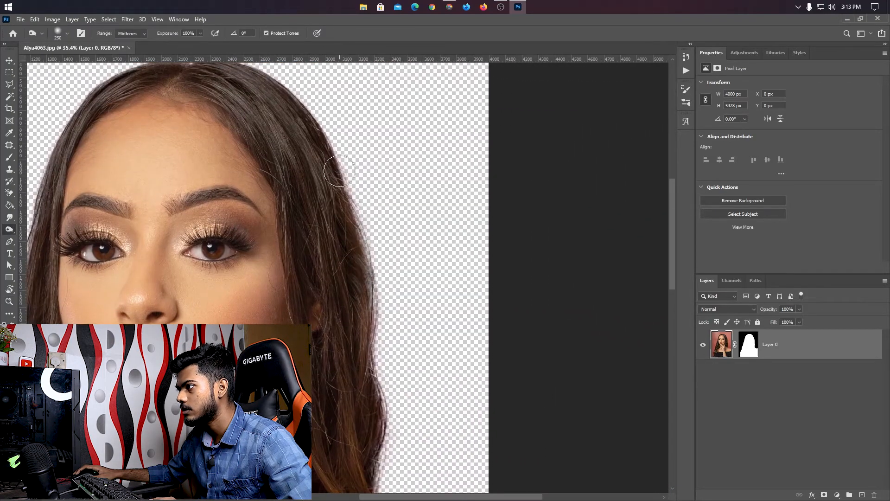
left_click_drag(372, 272, 372, 353)
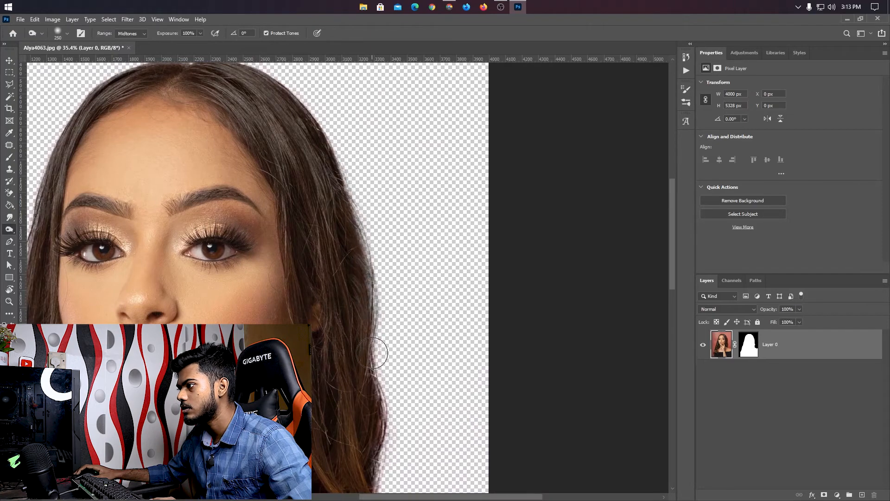
left_click_drag(389, 412, 373, 319)
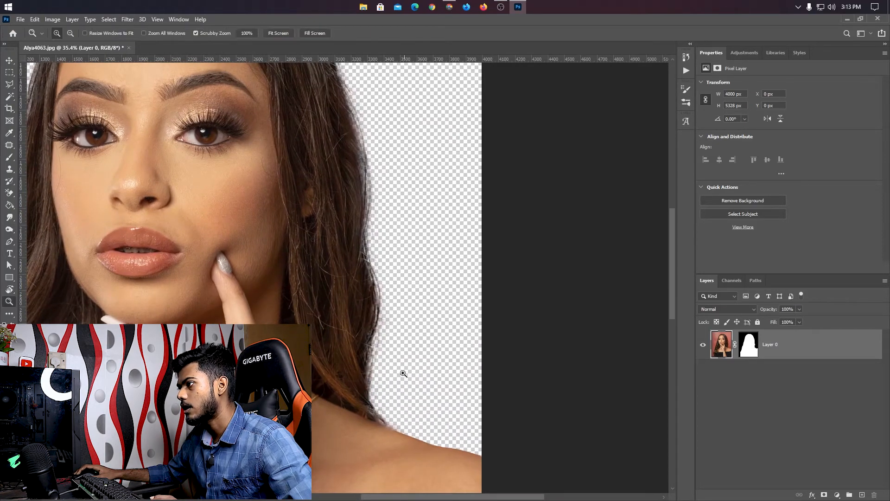
scroll(403, 372, "down", 3)
left_click_drag(333, 307, 419, 240)
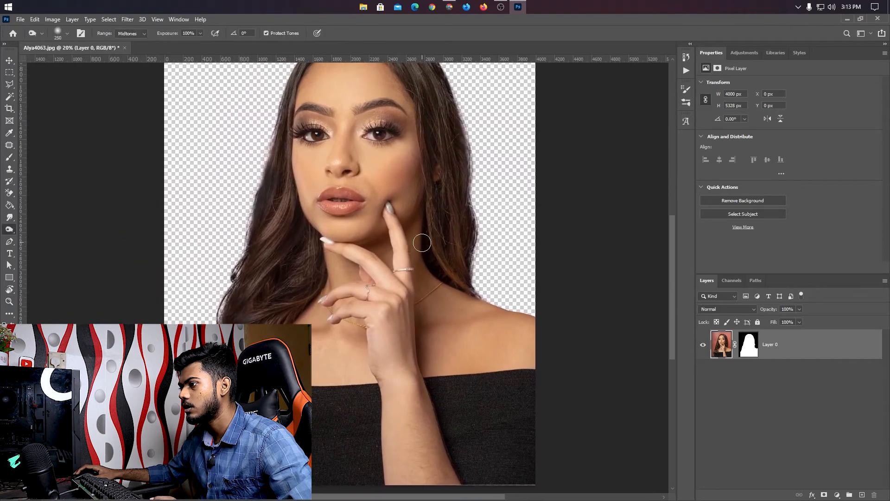
scroll(408, 240, "down", 2)
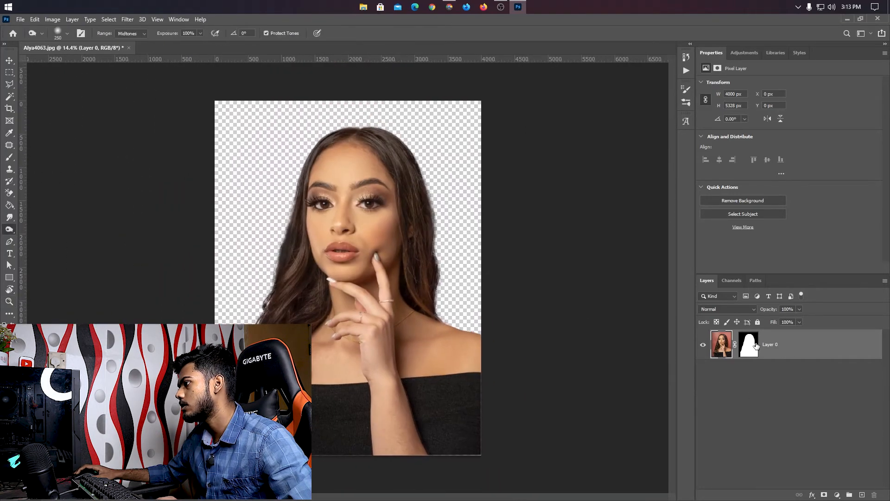
left_click(824, 495)
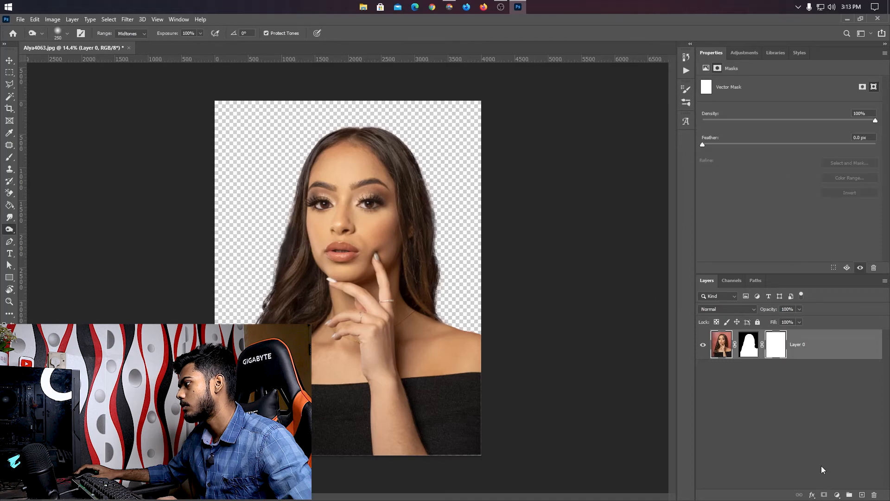
left_click_drag(778, 341, 874, 497)
left_click(412, 198)
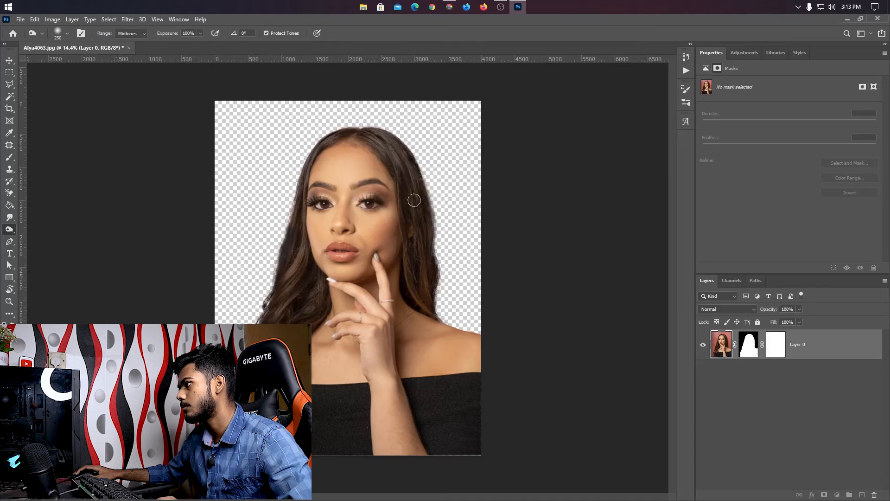
Add a Solid Color fill layer in red #972f2f and place it beneath Layer 0 as the backdrop.
left_click(837, 494)
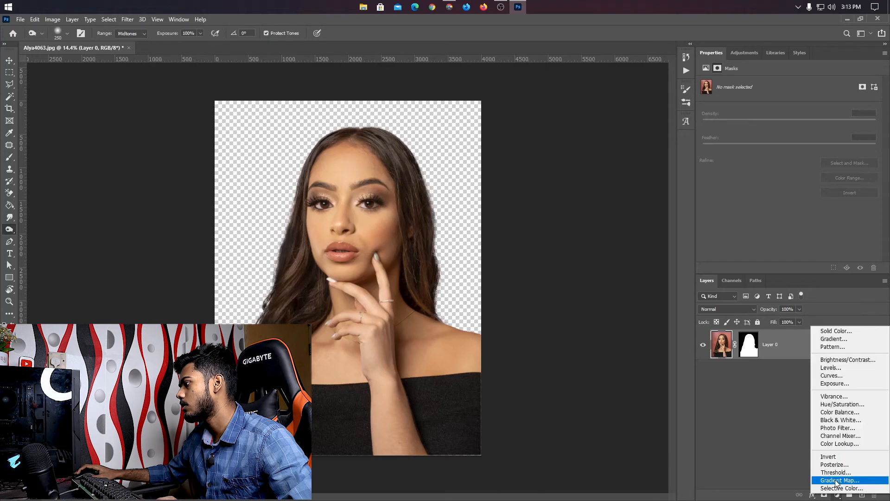
left_click(820, 332)
left_click(634, 244)
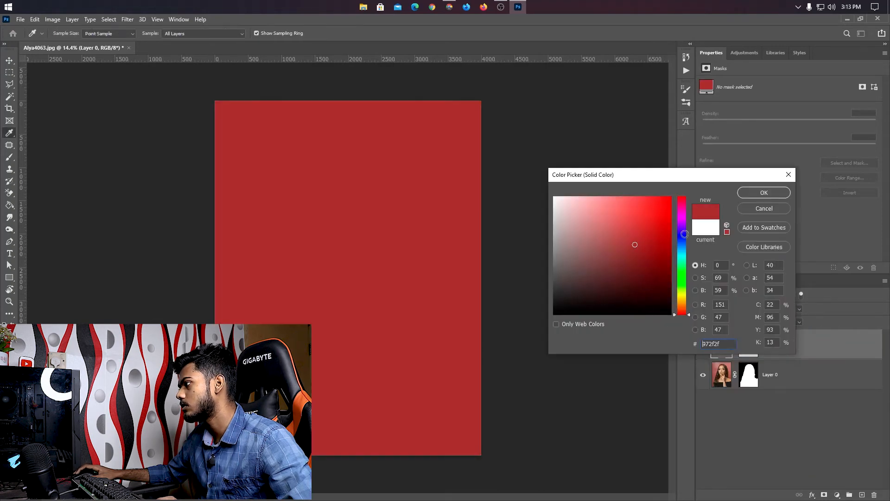
left_click(762, 195)
left_click_drag(793, 361, 800, 390)
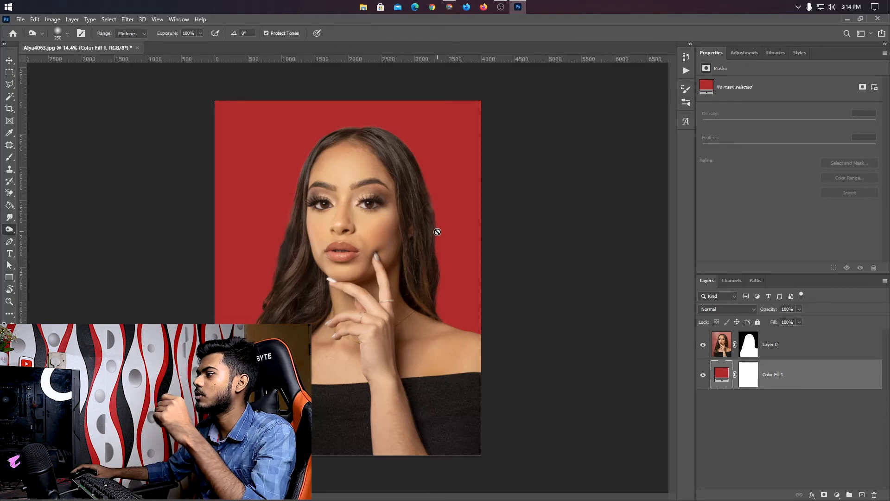
Select Layer 0 and examine its left hair edge against the red backdrop, from the temple down to the hair ends.
left_click(727, 351)
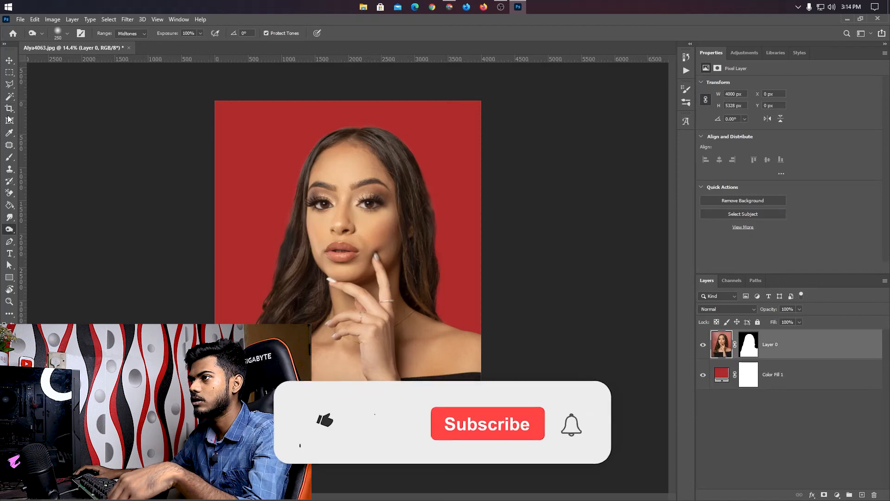
key("v")
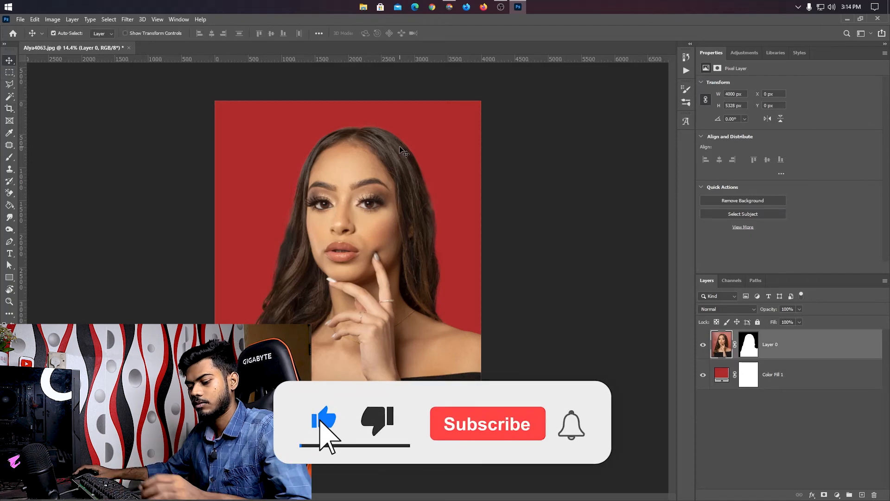
key("ctrl+plus")
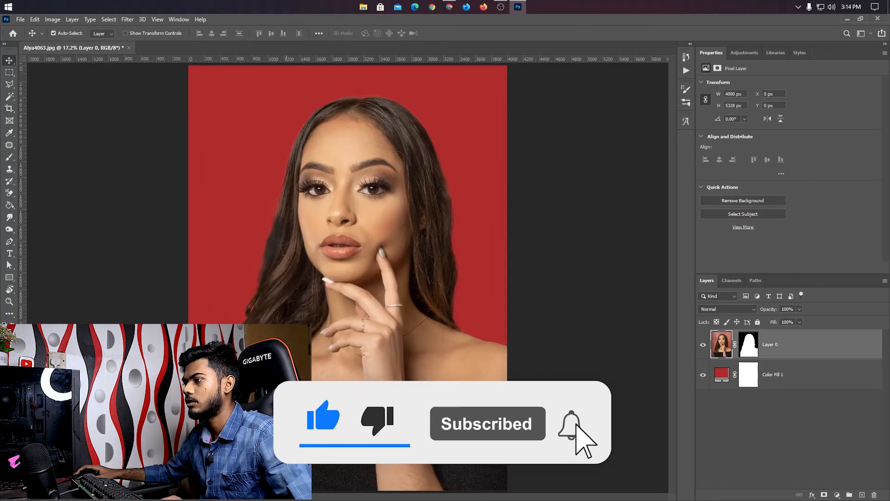
key("z")
left_click_drag(232, 320, 276, 320)
key("v")
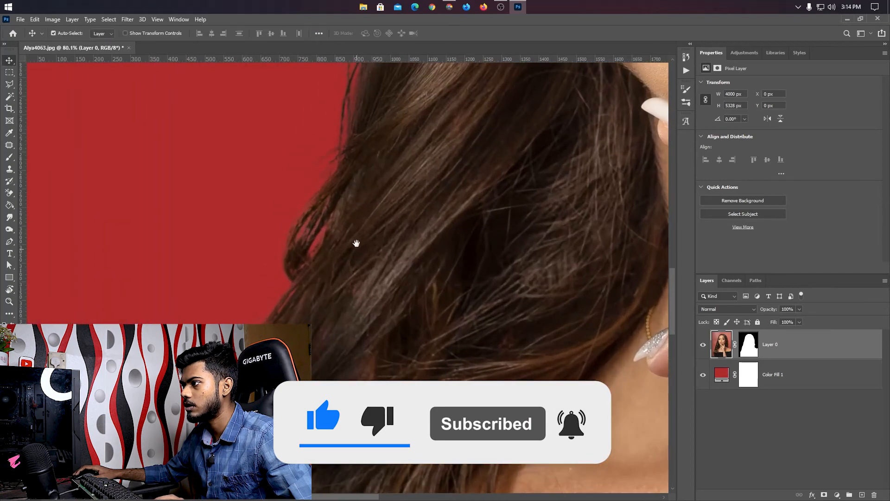
left_click_drag(356, 242, 356, 318)
left_click_drag(391, 232, 407, 279)
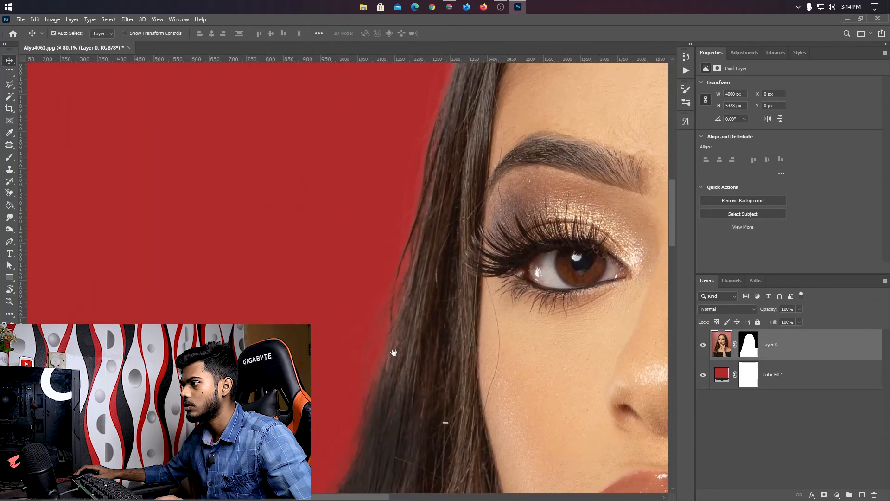
left_click_drag(384, 399, 415, 174)
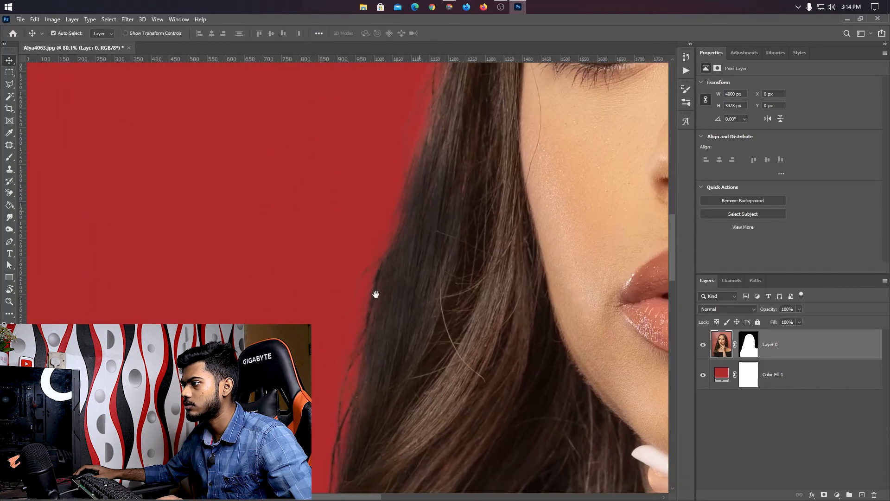
left_click_drag(364, 397, 389, 263)
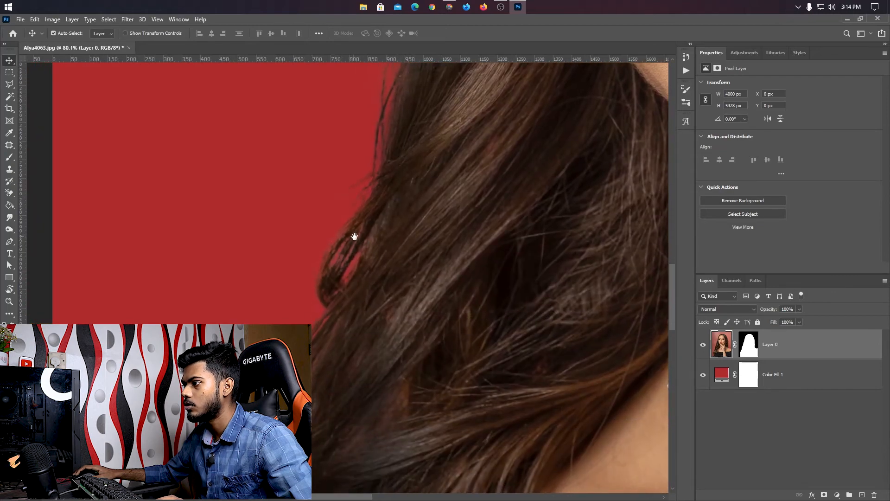
mouse_move(260, 297)
left_mouse_down()
mouse_move(377, 286)
mouse_move(373, 295)
mouse_move(389, 196)
left_mouse_up()
left_click_drag(313, 348, 338, 209)
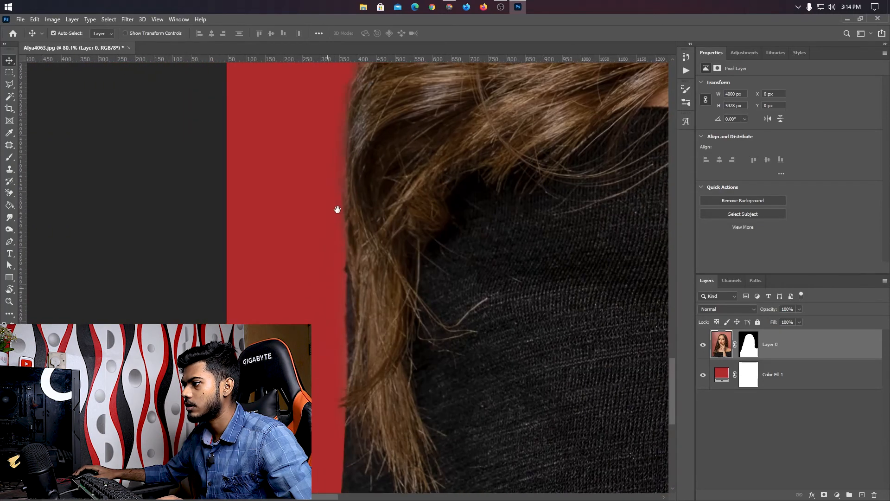
mouse_move(343, 314)
left_mouse_down()
mouse_move(353, 254)
mouse_move(379, 354)
mouse_move(453, 212)
mouse_move(389, 320)
mouse_move(384, 277)
left_mouse_up()
Examine the hair edge across the crown against the red backdrop, and view the whole portrait again.
left_click_drag(411, 201, 282, 253)
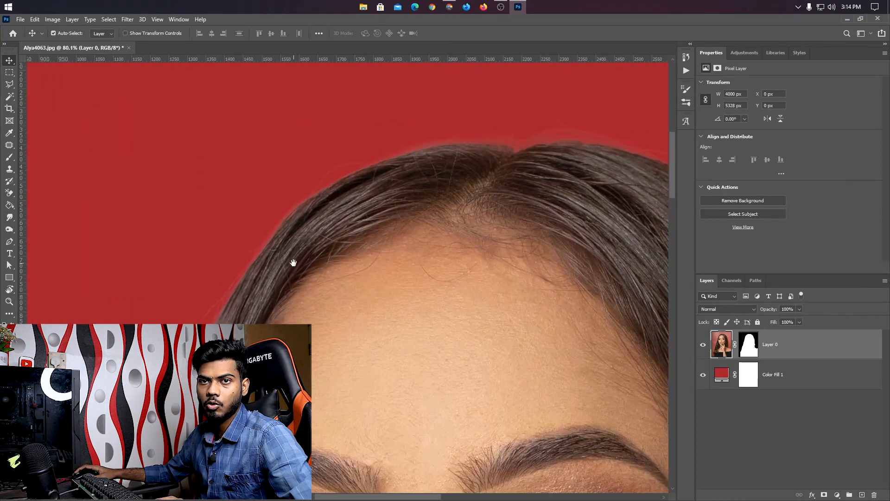
mouse_move(322, 246)
left_mouse_down()
mouse_move(276, 254)
mouse_move(310, 240)
mouse_move(304, 234)
mouse_move(347, 252)
mouse_move(332, 207)
mouse_move(355, 157)
mouse_move(405, 199)
mouse_move(447, 292)
mouse_move(407, 198)
mouse_move(423, 226)
left_mouse_up()
scroll(449, 234, "down", 6)
key("z")
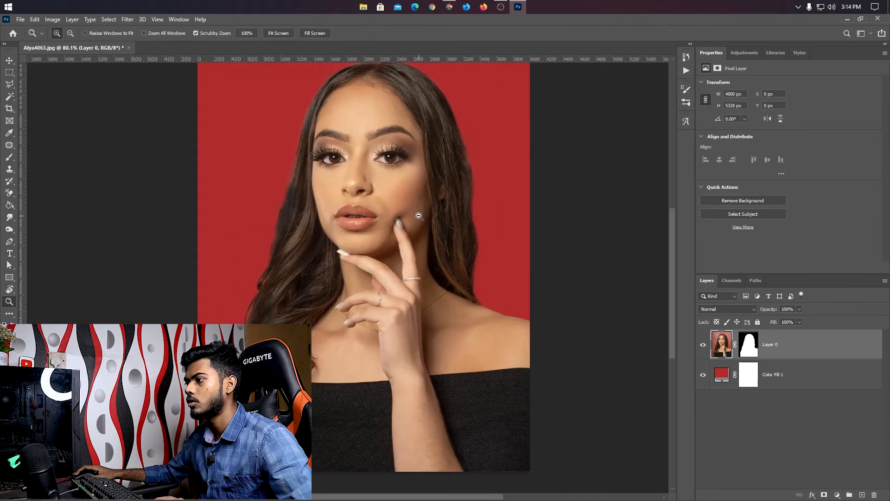
key("v")
scroll(378, 147, "down", 1)
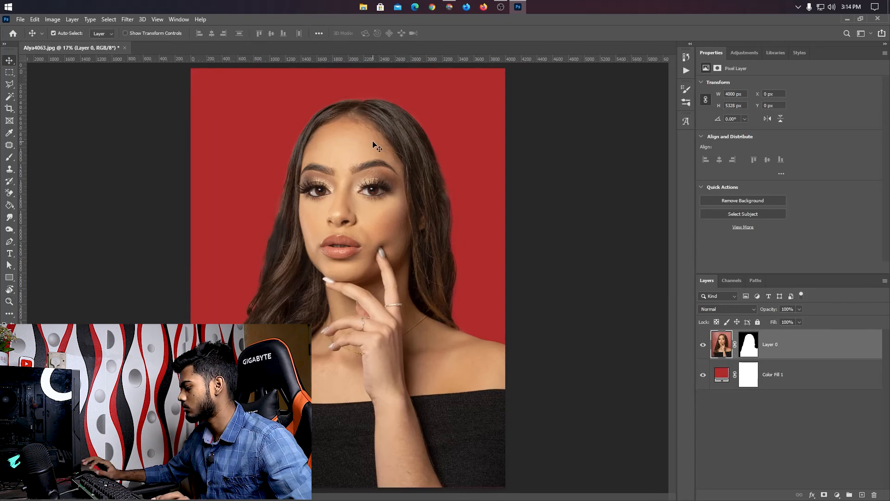